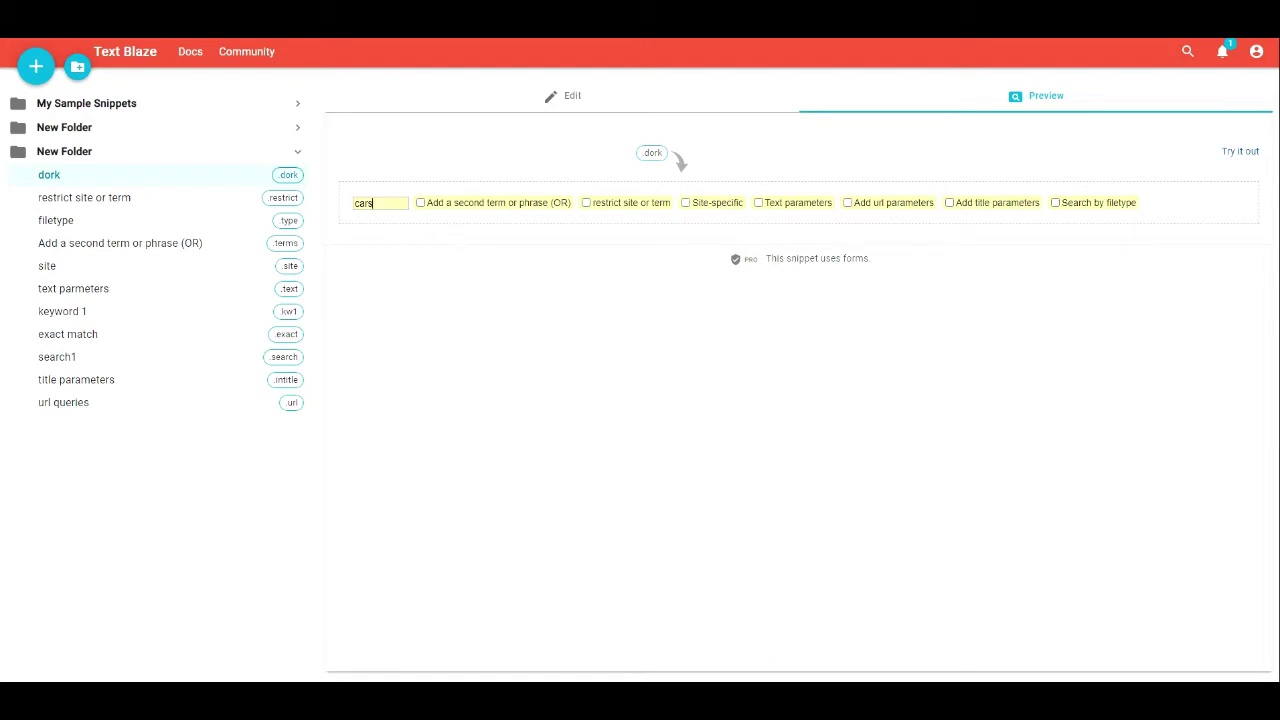
Clear the search term in the dork snippet's preview and open the snippet's editable definition
{"action": "key", "text": "ctrl+a"}
{"action": "key", "text": "BackSpace"}
{"action": "left_click", "coordinate": [663, 100]}
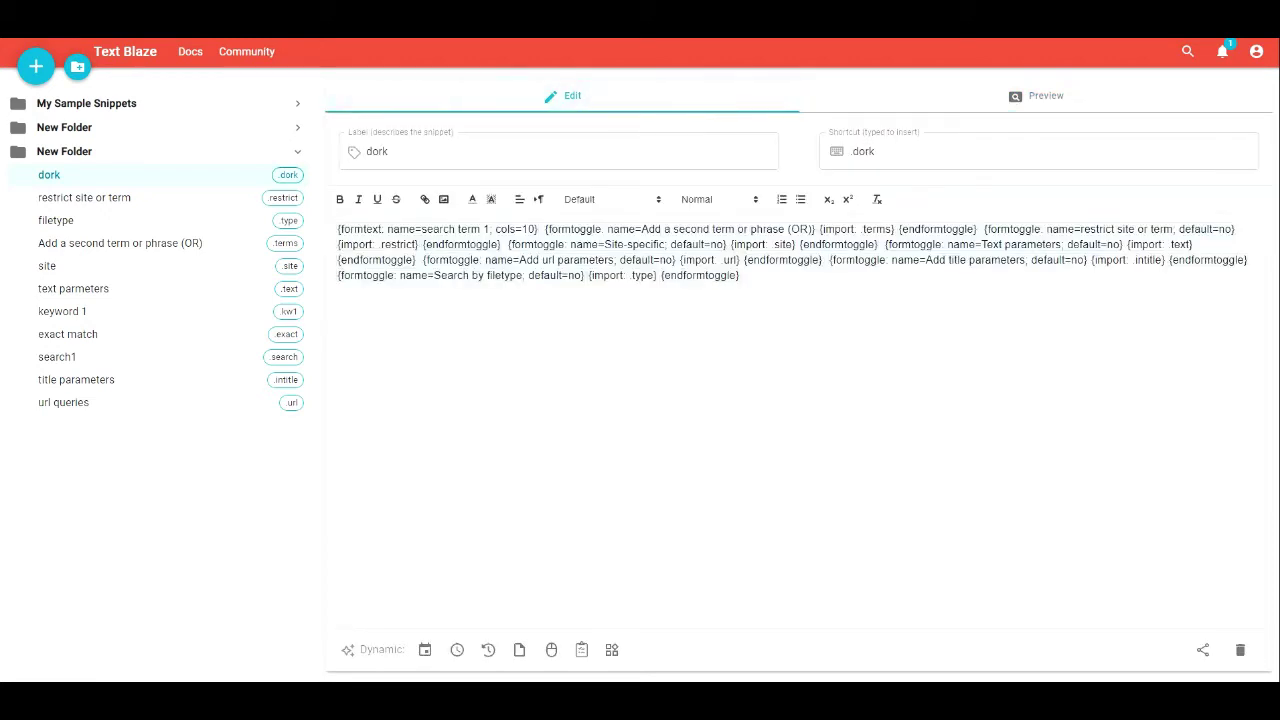
Review the definitions of the restrict, filetype, second term and text parameters snippets, and return to the dork snippet
{"action": "left_click", "coordinate": [143, 198]}
{"action": "left_click", "coordinate": [141, 222]}
{"action": "left_click", "coordinate": [146, 248]}
{"action": "left_click", "coordinate": [170, 290]}
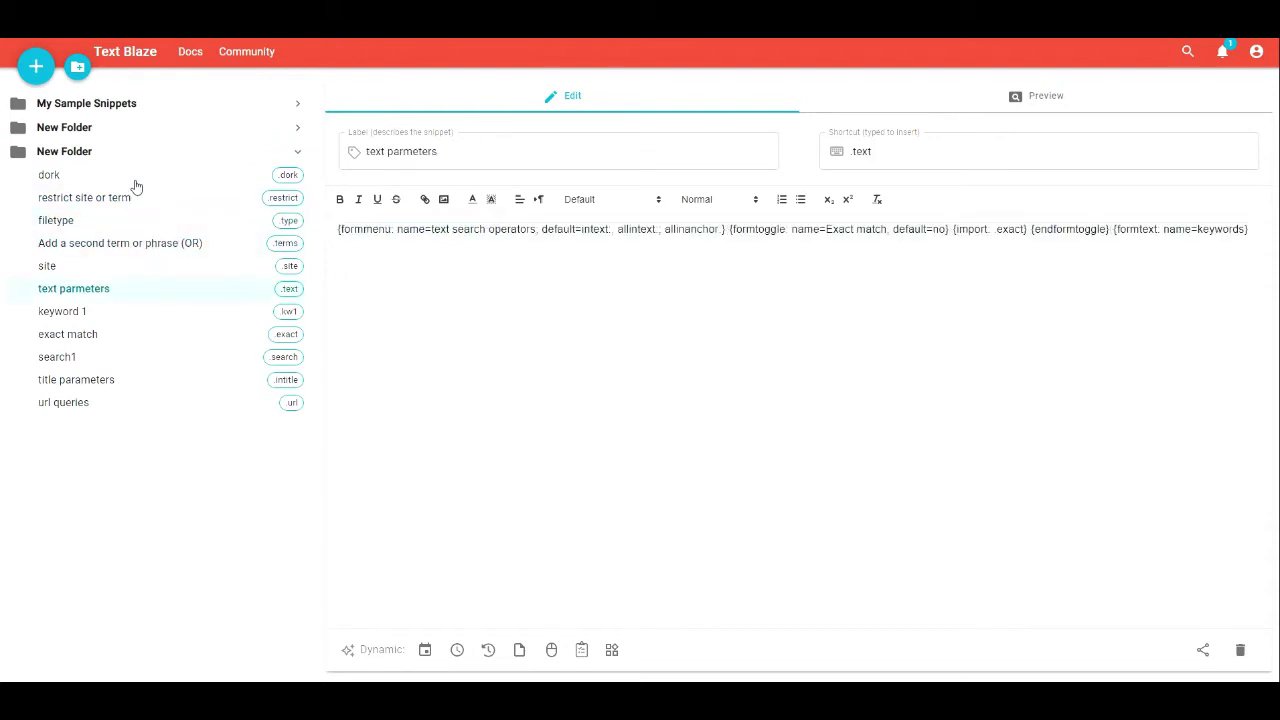
{"action": "left_click", "coordinate": [134, 176]}
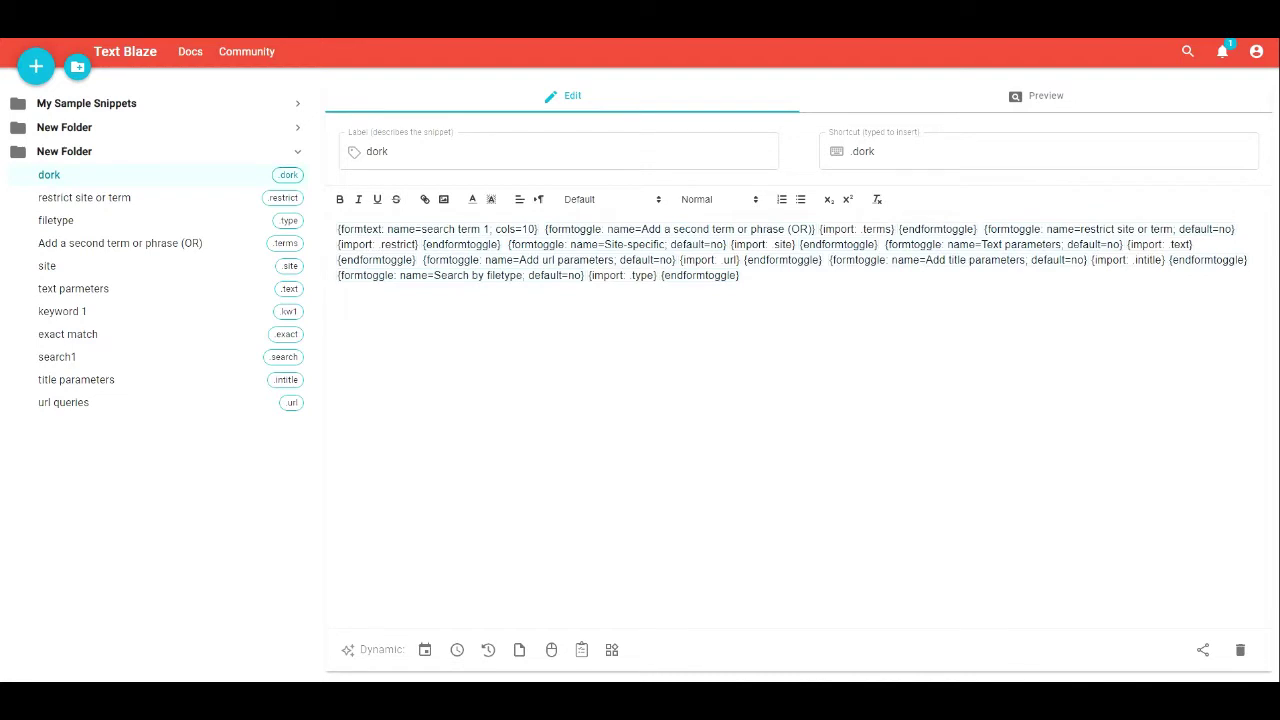
Preview the dork snippet and enable its second term, restrict site or term, Site-specific and Text parameters options
{"action": "left_click", "coordinate": [1034, 97]}
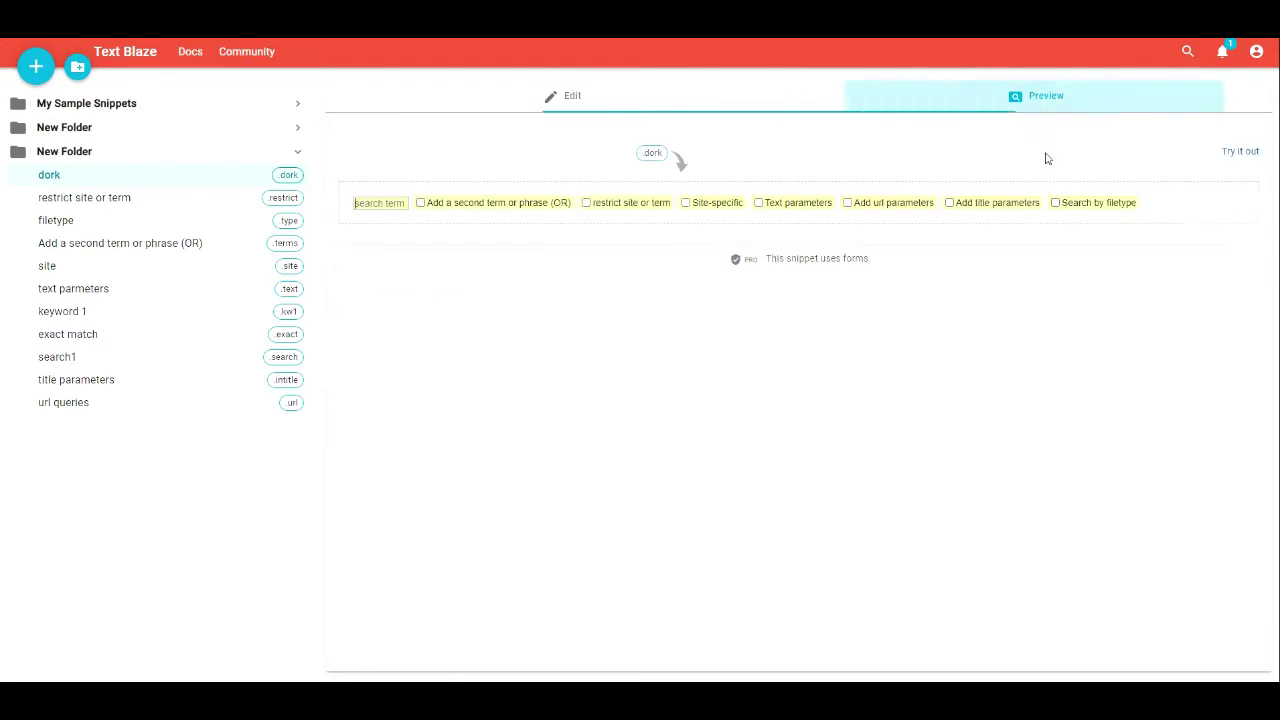
{"action": "left_click", "coordinate": [430, 208]}
{"action": "left_click", "coordinate": [649, 204]}
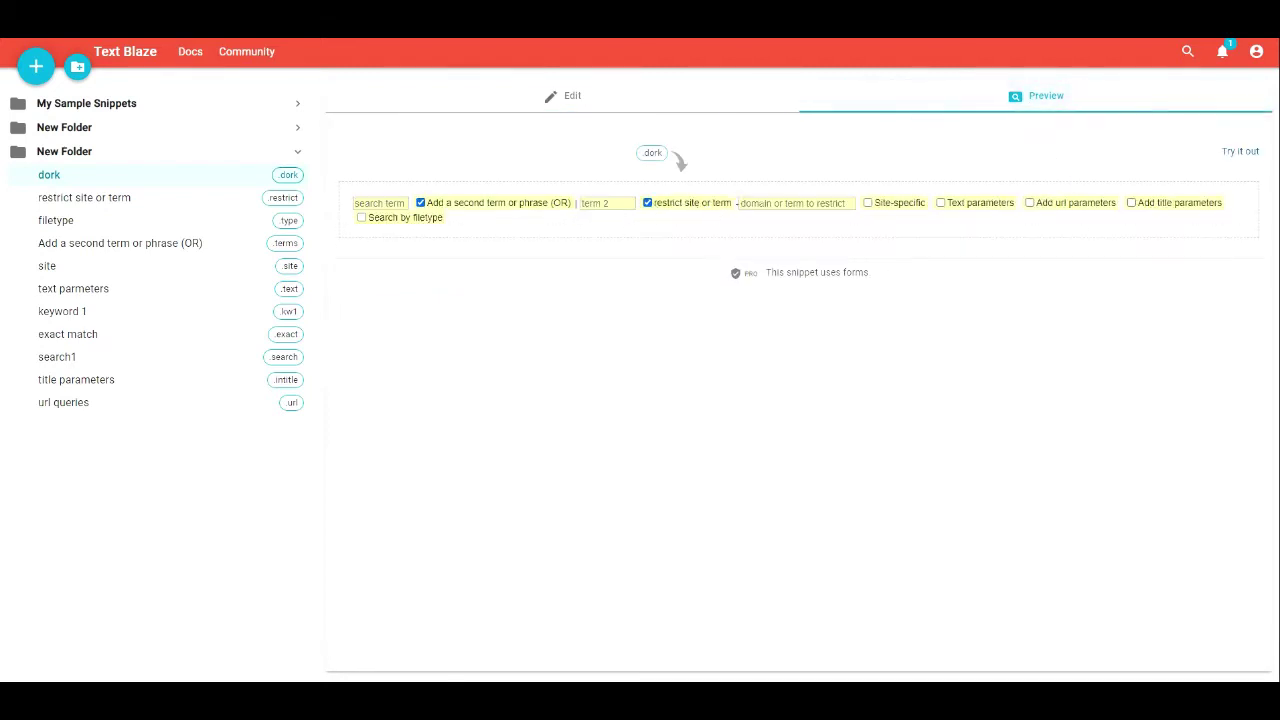
{"action": "left_click", "coordinate": [867, 203]}
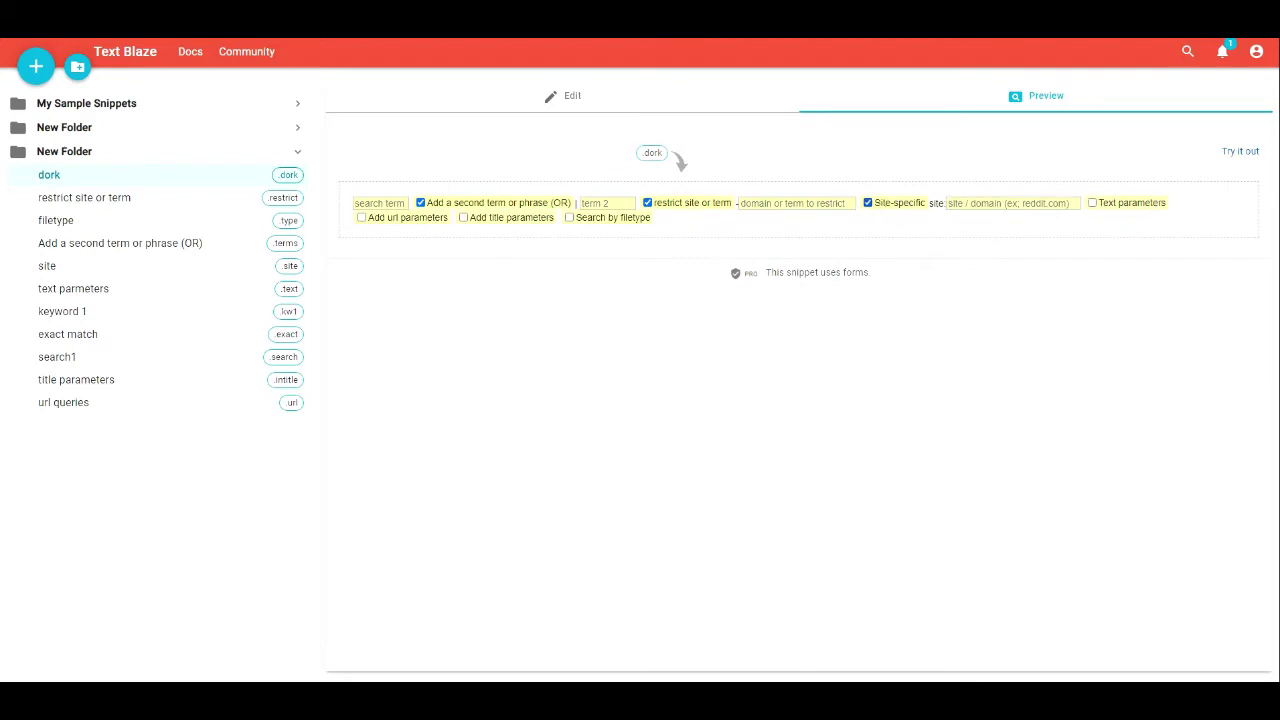
{"action": "left_click", "coordinate": [1100, 203]}
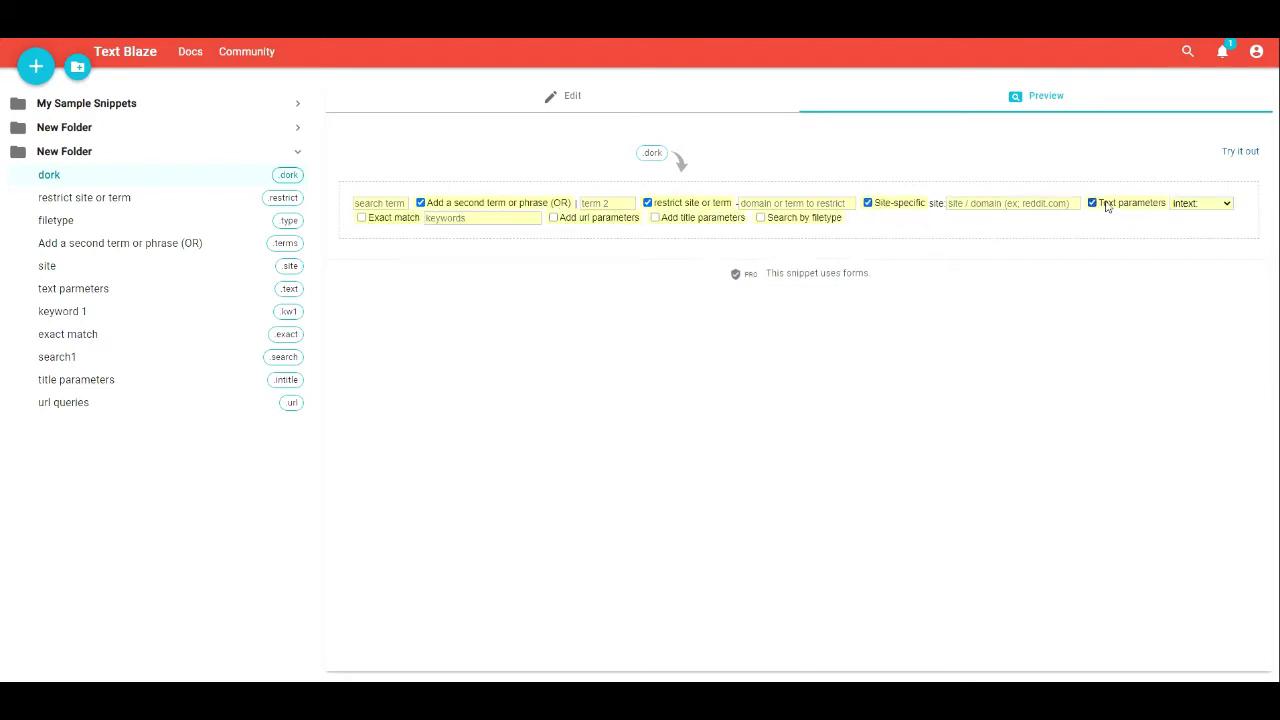
Set the text parameters operator to allintext: and enable Exact match
{"action": "left_click", "coordinate": [1227, 205]}
{"action": "left_click", "coordinate": [1209, 229]}
{"action": "left_click", "coordinate": [361, 217]}
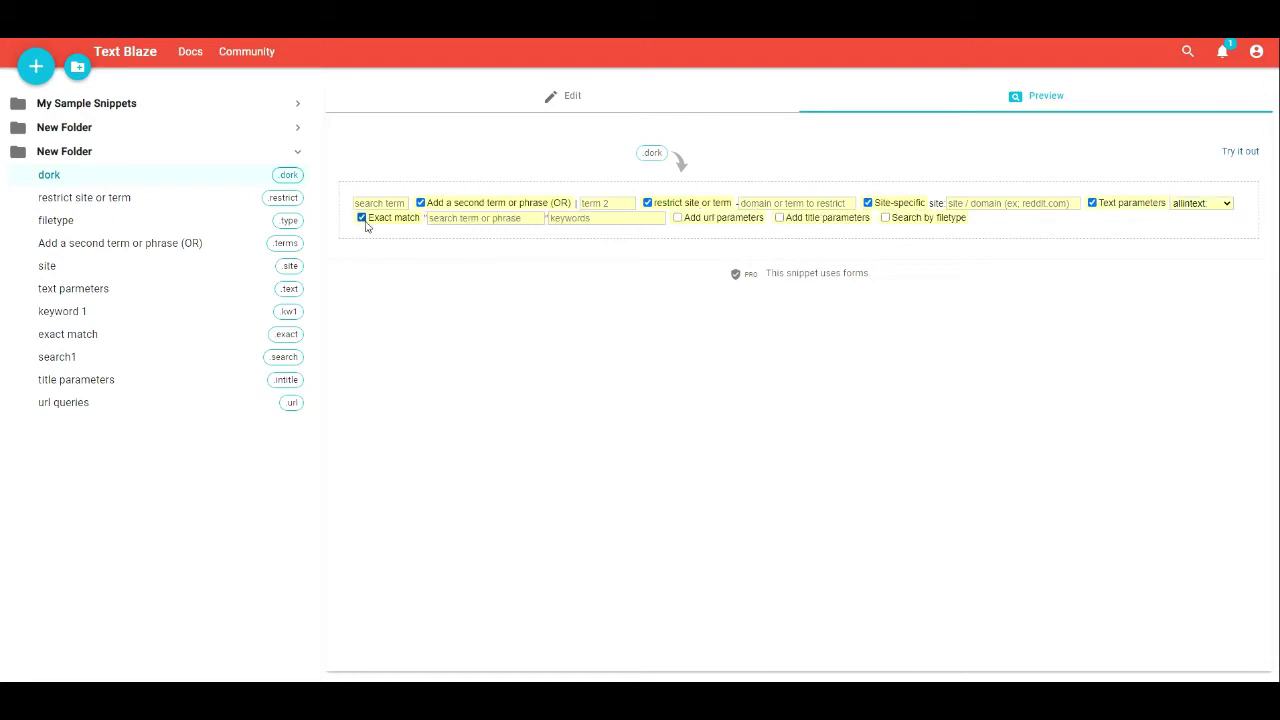
Enable url parameters with the allinurl: operator and title parameters with the intitle: operator
{"action": "left_click", "coordinate": [678, 217]}
{"action": "left_click", "coordinate": [806, 221]}
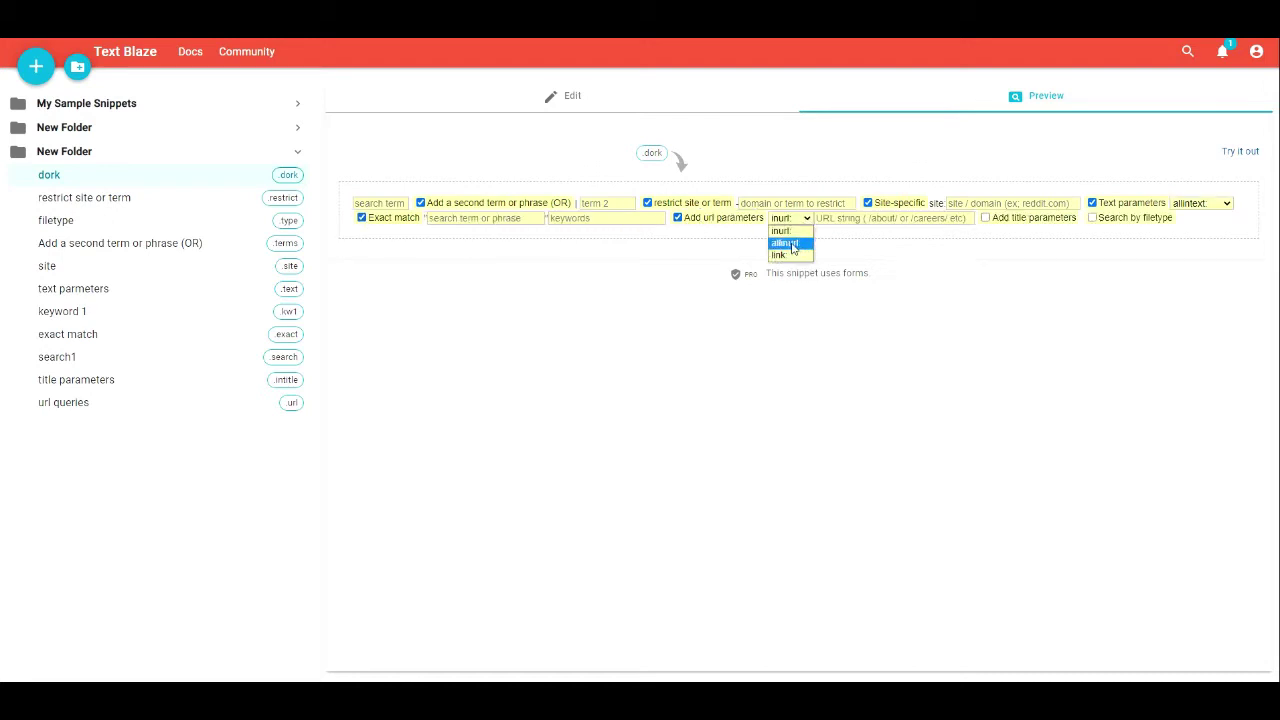
{"action": "left_click", "coordinate": [788, 244]}
{"action": "left_click", "coordinate": [985, 217]}
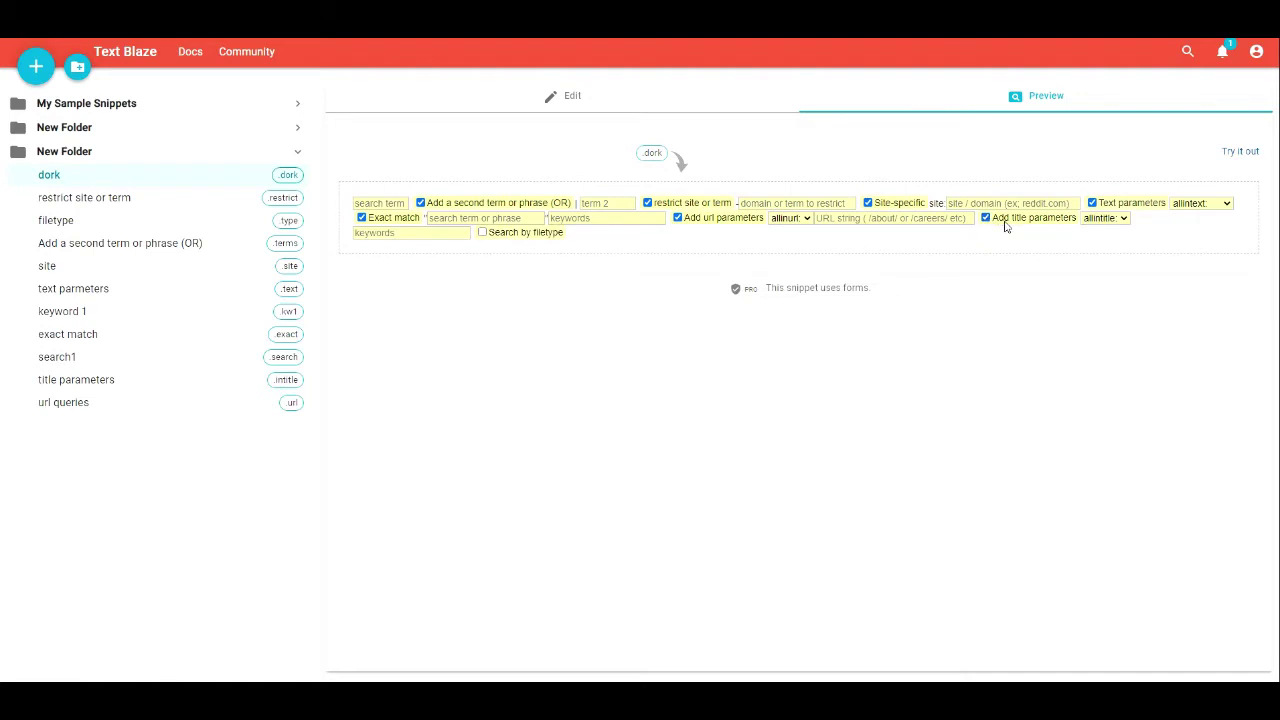
{"action": "left_click", "coordinate": [1104, 218]}
{"action": "left_click", "coordinate": [1104, 243]}
Enable Search by filetype in the preview form with PDF as the file type
{"action": "left_click", "coordinate": [506, 233]}
{"action": "left_click", "coordinate": [631, 237]}
{"action": "left_click", "coordinate": [653, 313]}
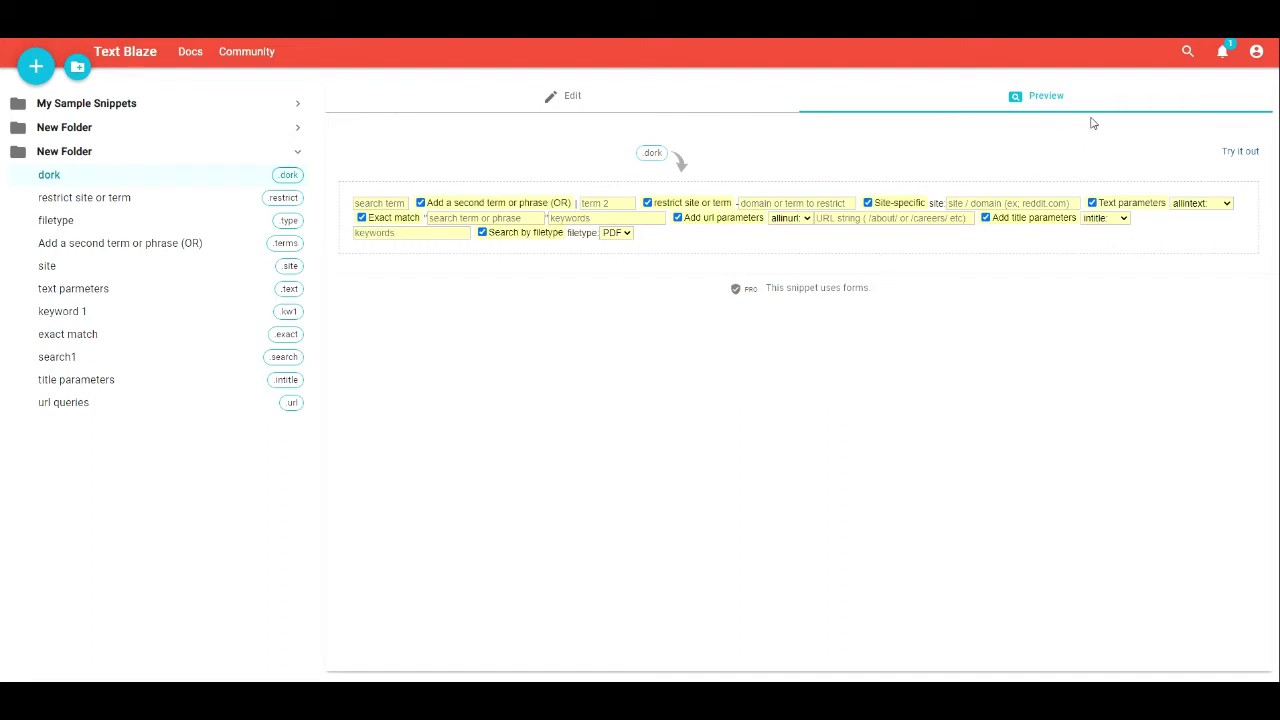
Try out the .dork shortcut, entering cars as the search term and trucks as the second term
{"action": "left_click", "coordinate": [1240, 152]}
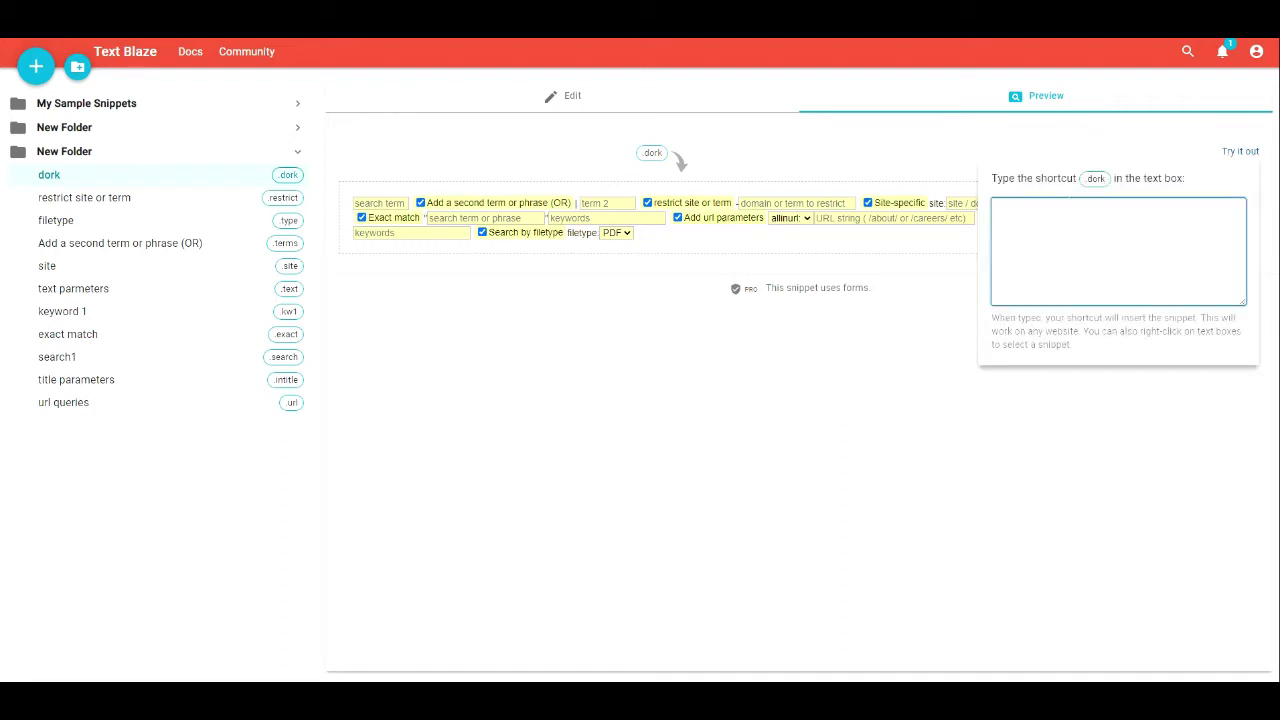
{"action": "type", "text": ".dork"}
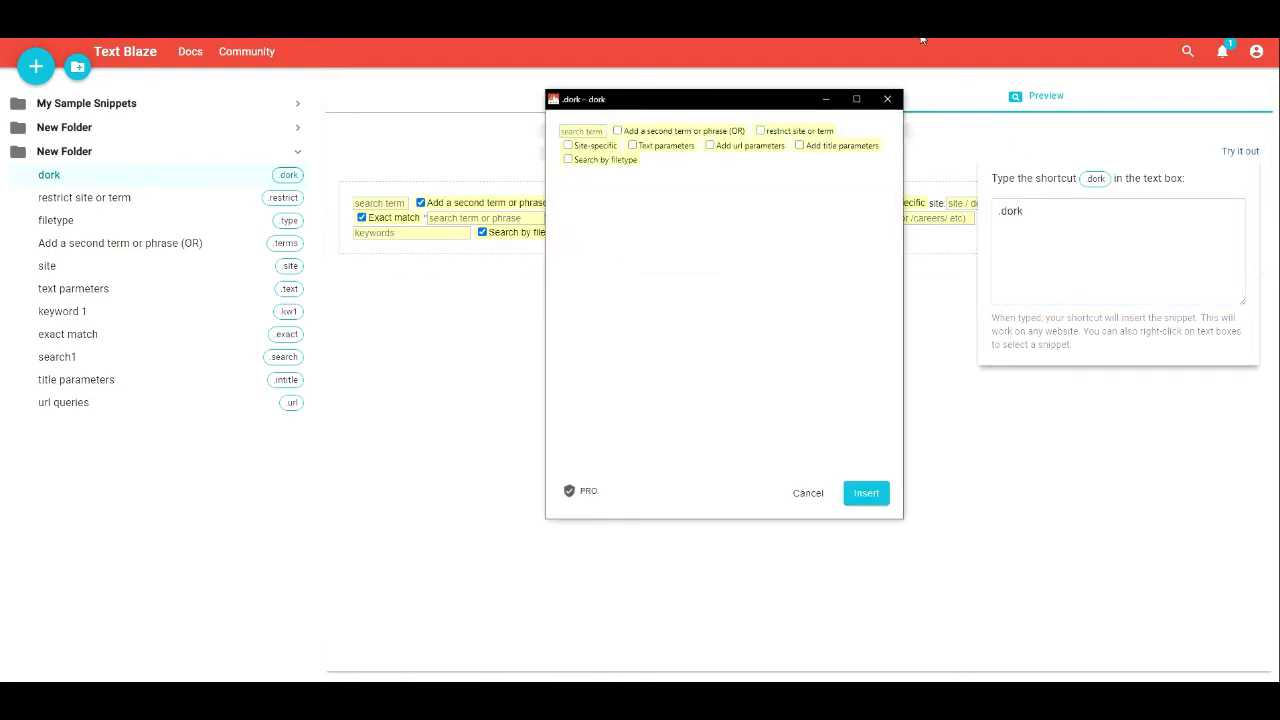
{"action": "type", "text": "cars"}
{"action": "left_click", "coordinate": [617, 130]}
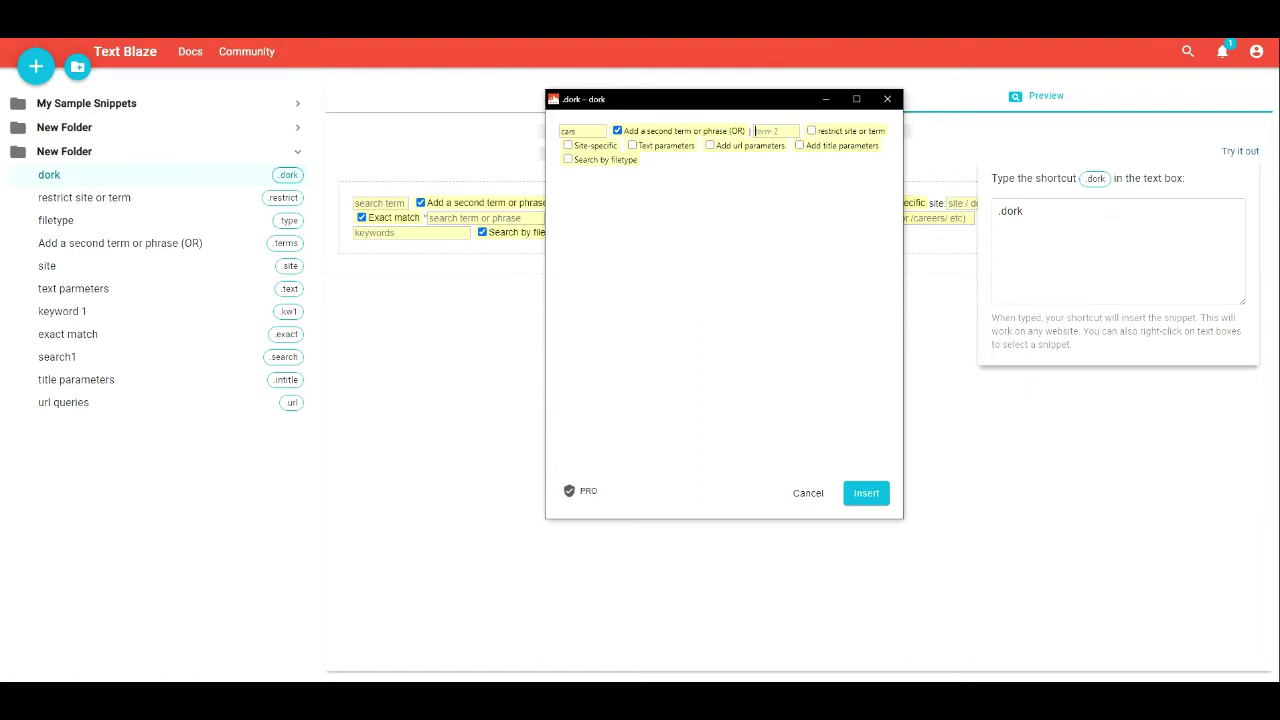
{"action": "type", "text": "trucks"}
Exclude the term volvo and limit the search to the site carfax.com
{"action": "left_click", "coordinate": [811, 130]}
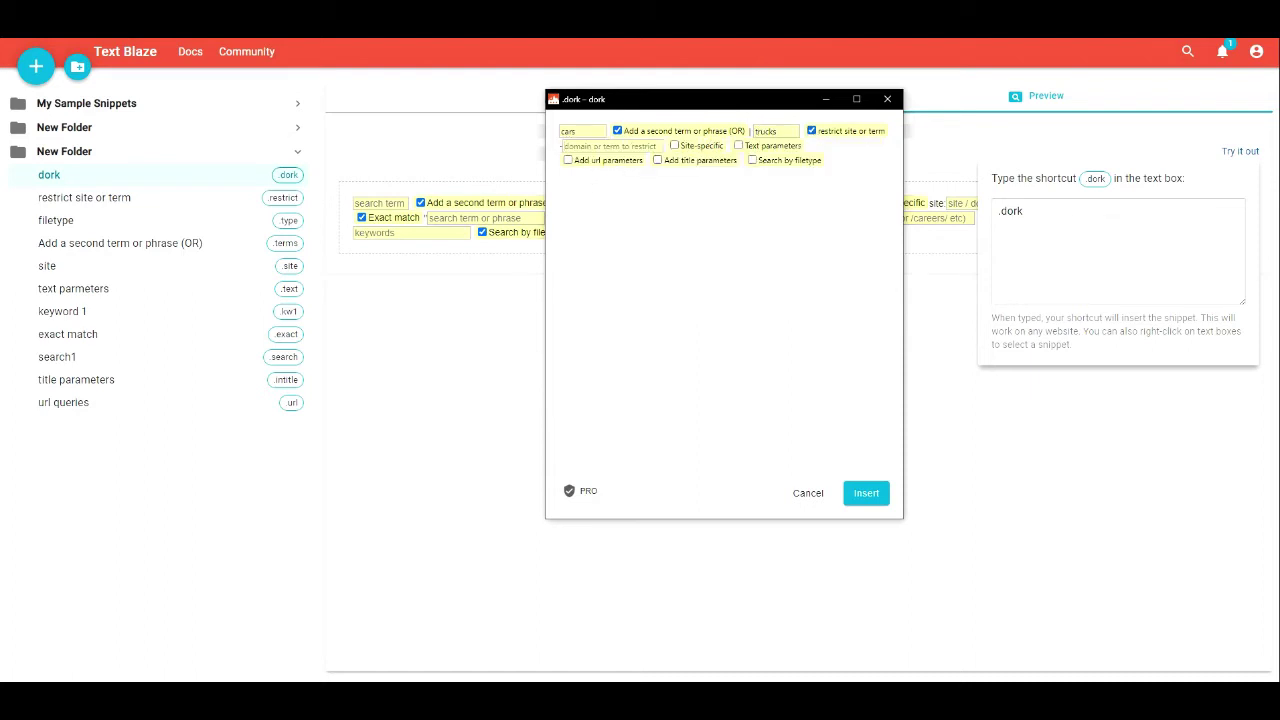
{"action": "type", "text": "volvo"}
{"action": "left_click", "coordinate": [675, 146]}
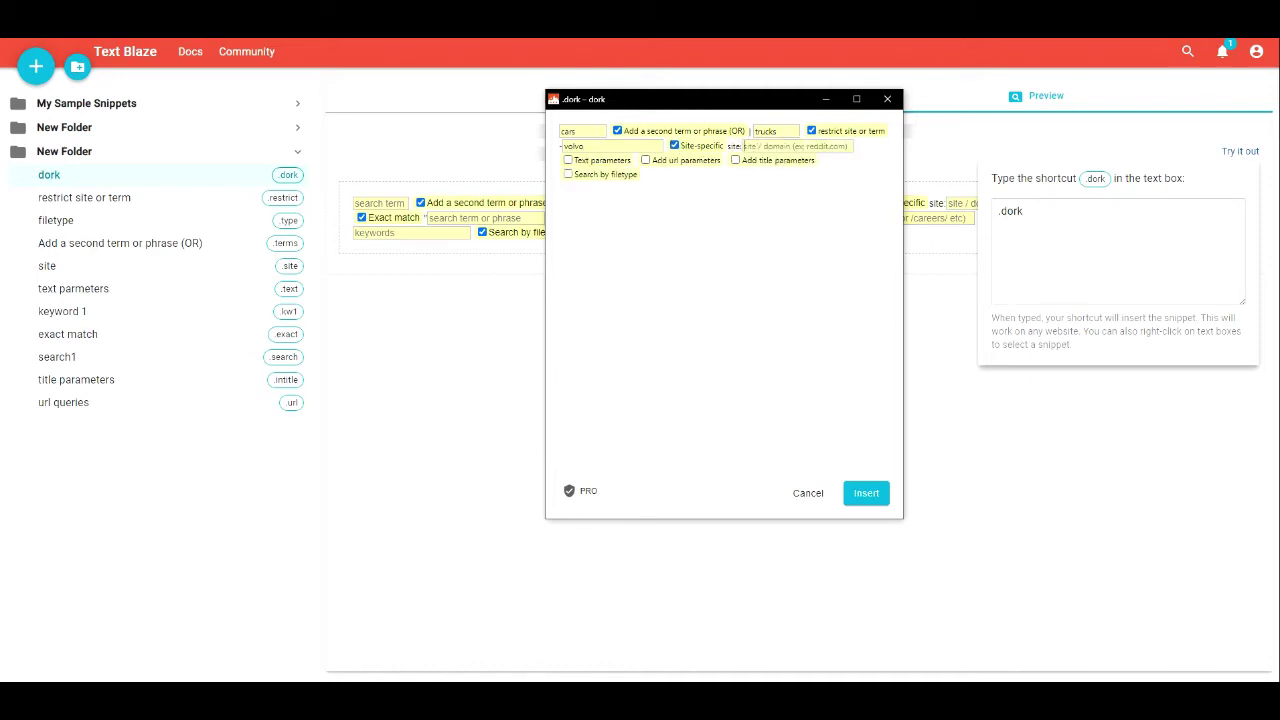
{"action": "type", "text": "carfax.com"}
Add an intext: parameter with the exact-match phrase convertible, insert the finished query into the test box and select it
{"action": "left_click", "coordinate": [585, 161]}
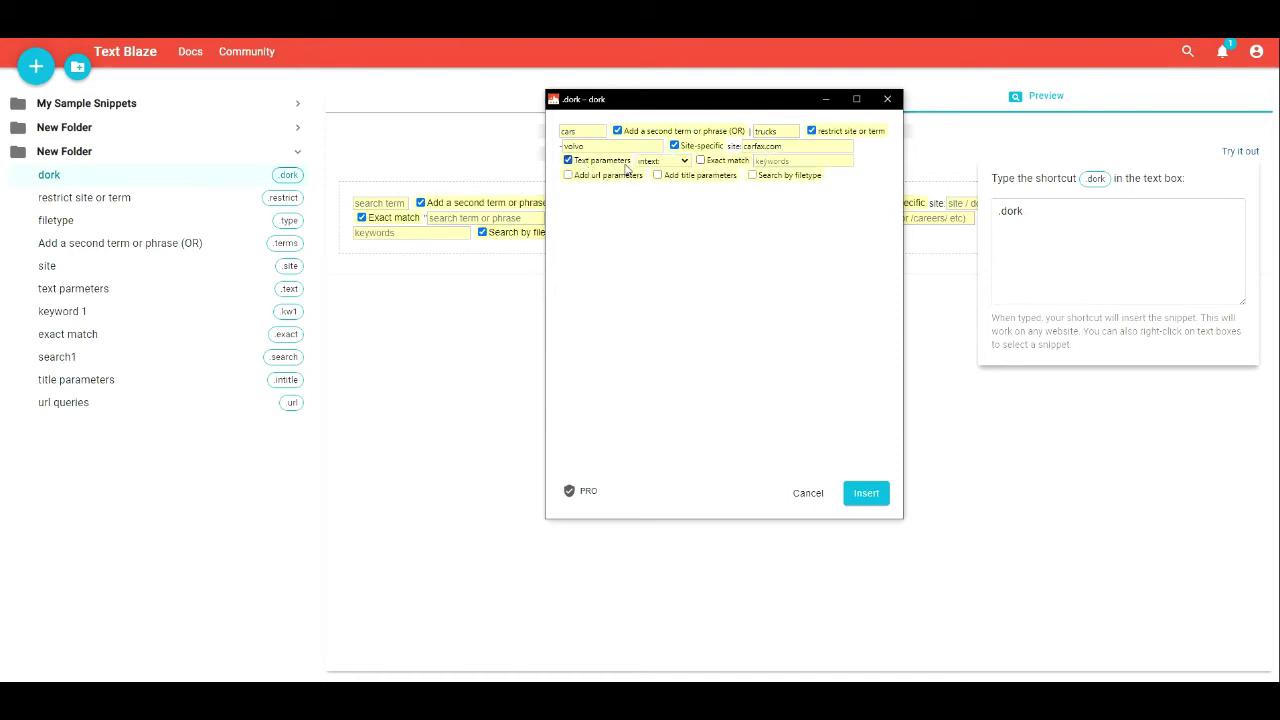
{"action": "left_click", "coordinate": [701, 160]}
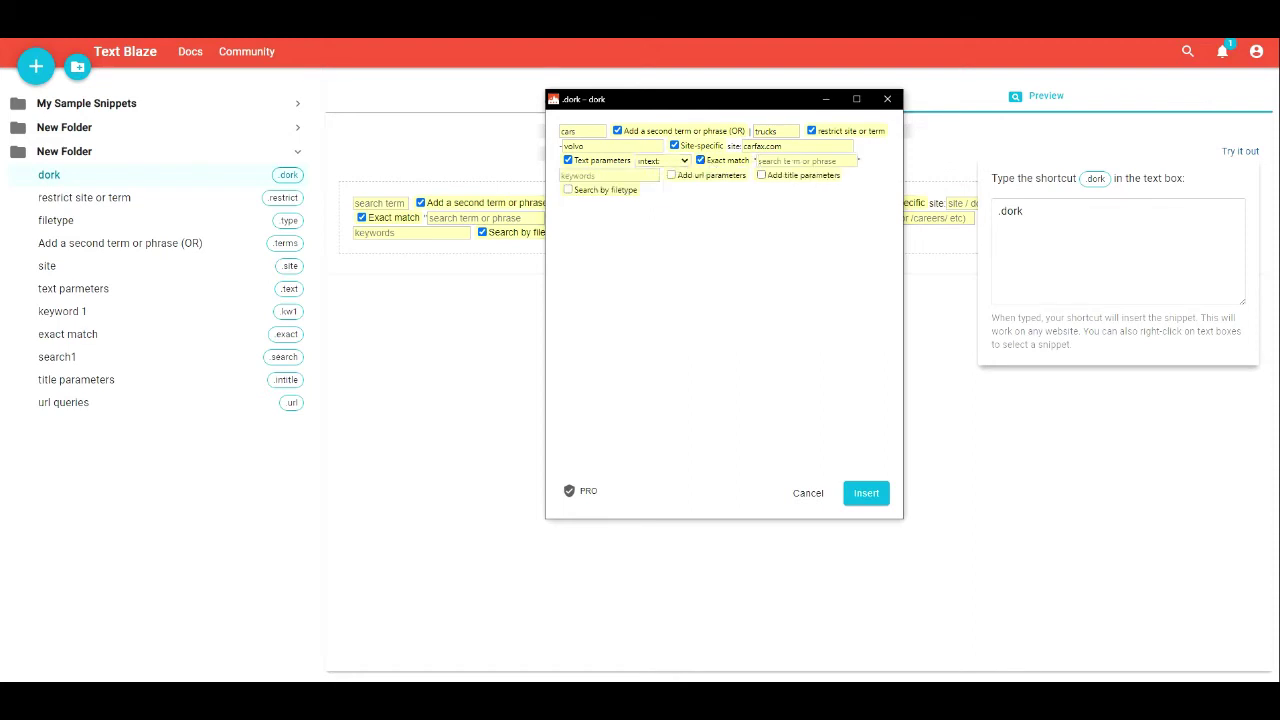
{"action": "left_click", "coordinate": [790, 161]}
{"action": "type", "text": "cons"}
{"action": "left_click", "coordinate": [730, 176]}
{"action": "left_click", "coordinate": [730, 176]}
{"action": "left_click", "coordinate": [866, 493]}
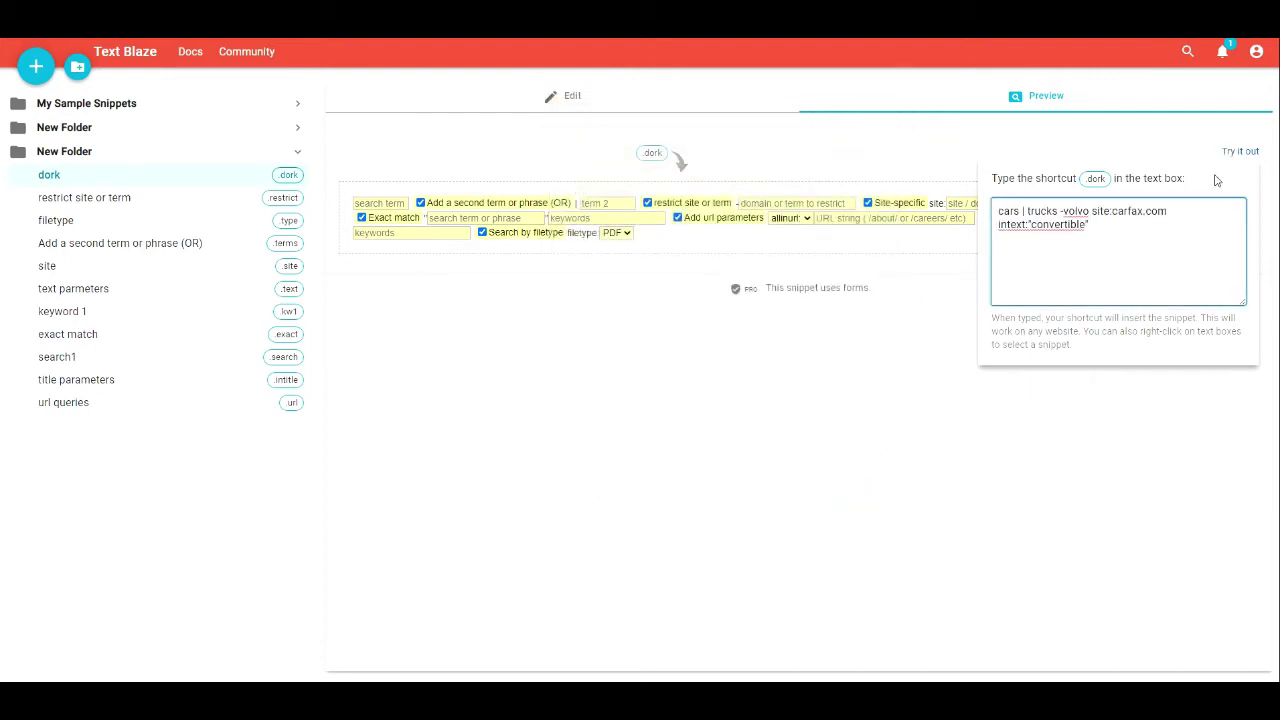
{"action": "key", "text": "ctrl+a"}
{"action": "left_click", "coordinate": [1097, 224]}
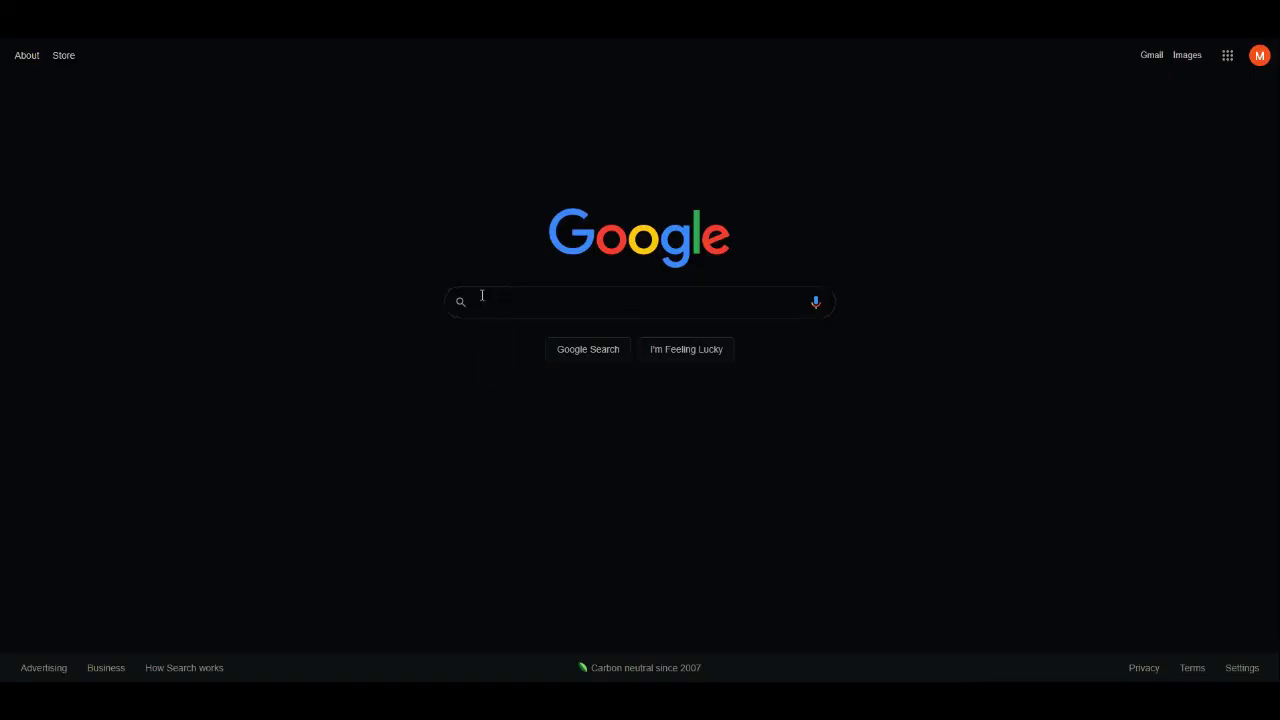
Switch to Google and invoke the .dork snippet in the search field with CRM software and the second term saas sales
{"action": "type", "text": ".dork"}
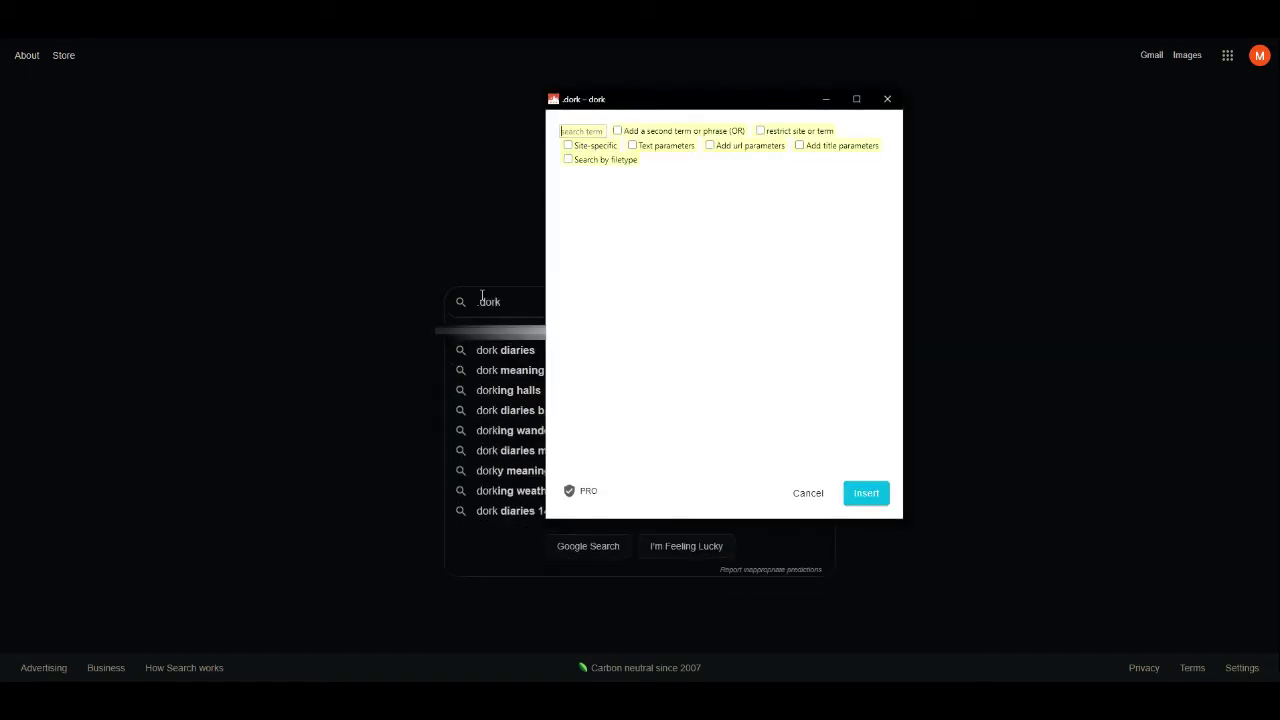
{"action": "type", "text": "CRM"}
{"action": "type", "text": " software"}
{"action": "left_click", "coordinate": [618, 134]}
{"action": "left_click", "coordinate": [757, 131]}
{"action": "type", "text": "saas sa"}
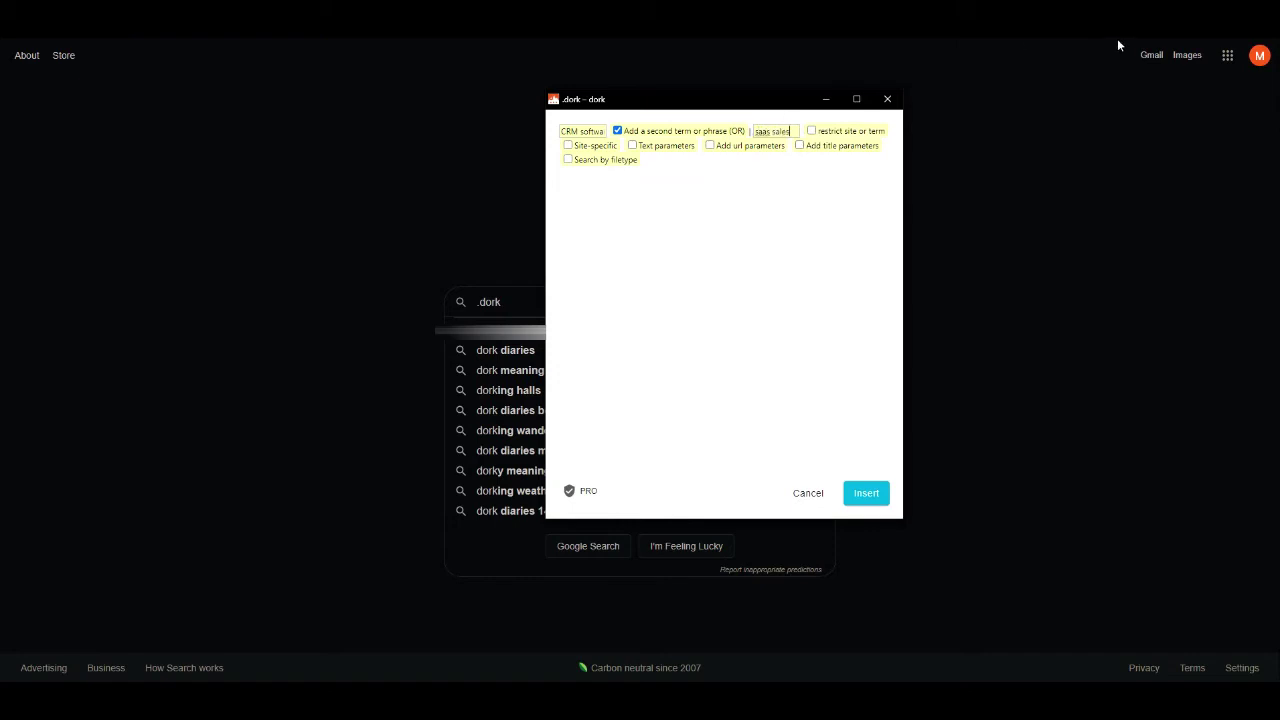
{"action": "type", "text": "les"}
Exclude the term outbound and enable text parameters with the intext: operator
{"action": "left_click", "coordinate": [812, 132]}
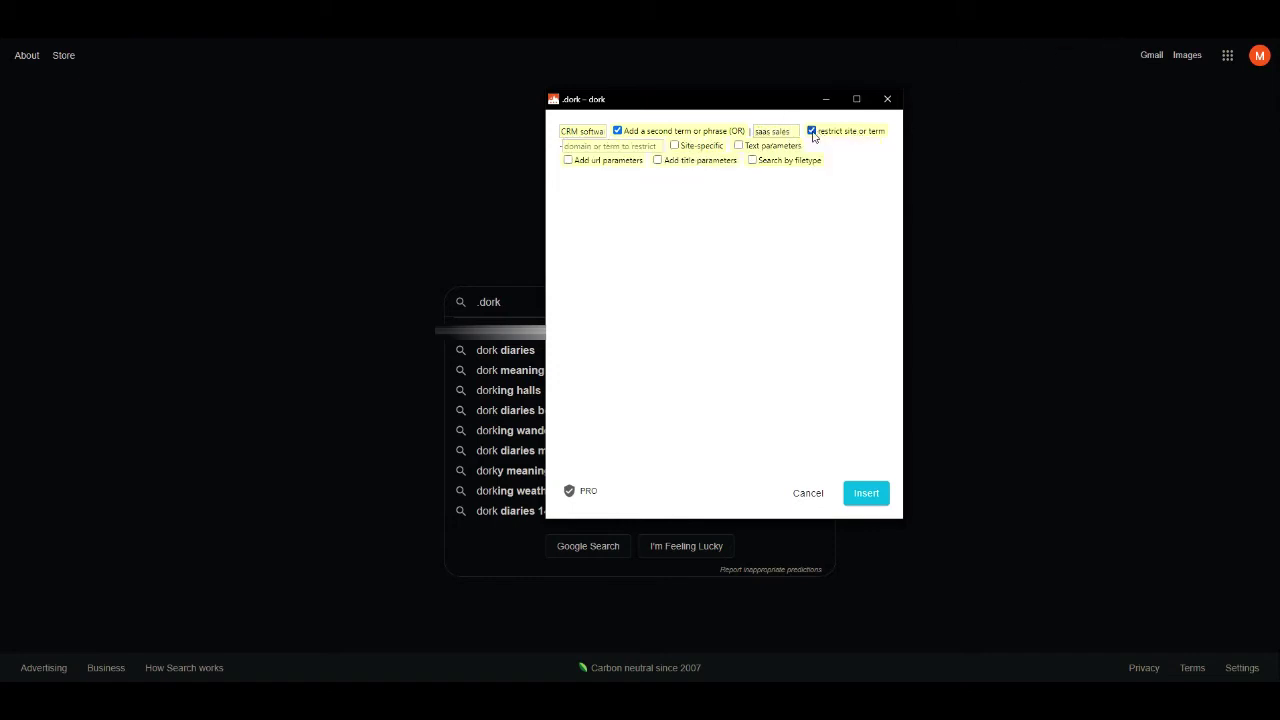
{"action": "type", "text": "outbound"}
{"action": "left_click", "coordinate": [739, 146]}
{"action": "left_click", "coordinate": [843, 146]}
{"action": "left_click", "coordinate": [834, 160]}
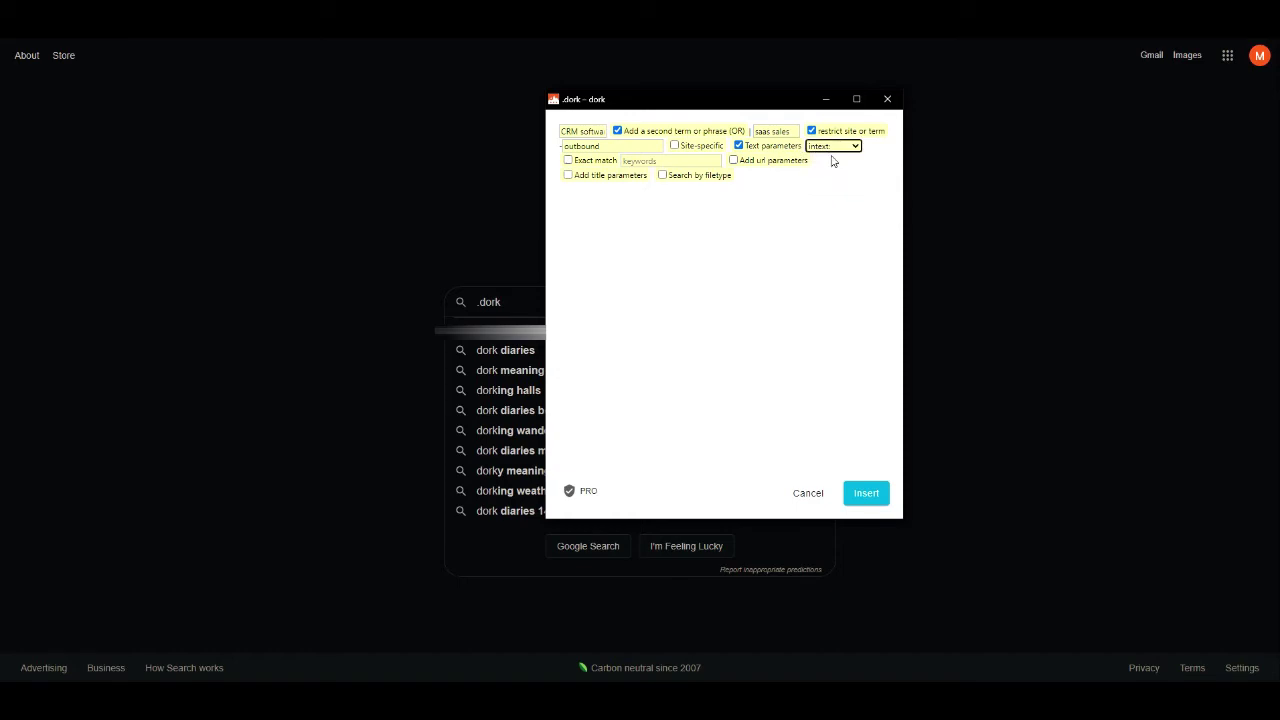
Enable Exact match with the phrase account executive and enter | account manager as the keywords
{"action": "left_click", "coordinate": [568, 161]}
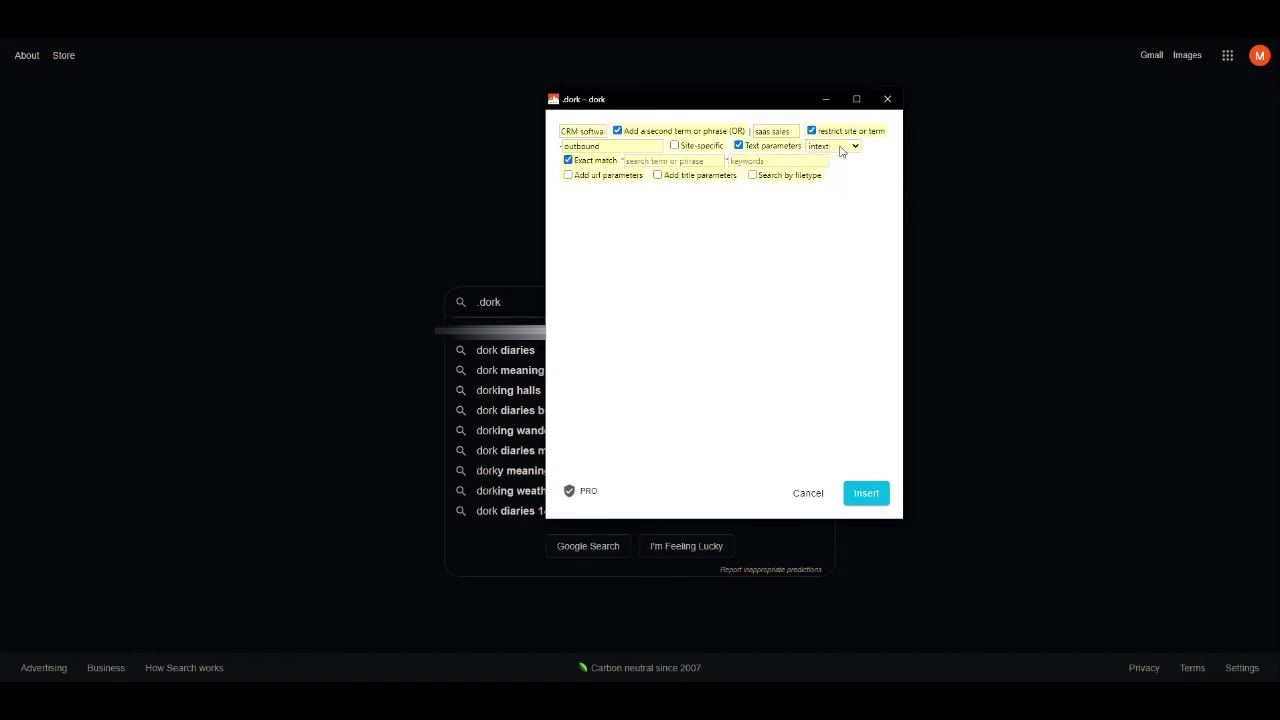
{"action": "type", "text": "account executive"}
{"action": "left_click", "coordinate": [733, 160]}
{"action": "type", "text": "t manager"}
Enable url parameters with the inurl: operator and the string /careers/, and insert the query into the Google search field
{"action": "left_click", "coordinate": [578, 179]}
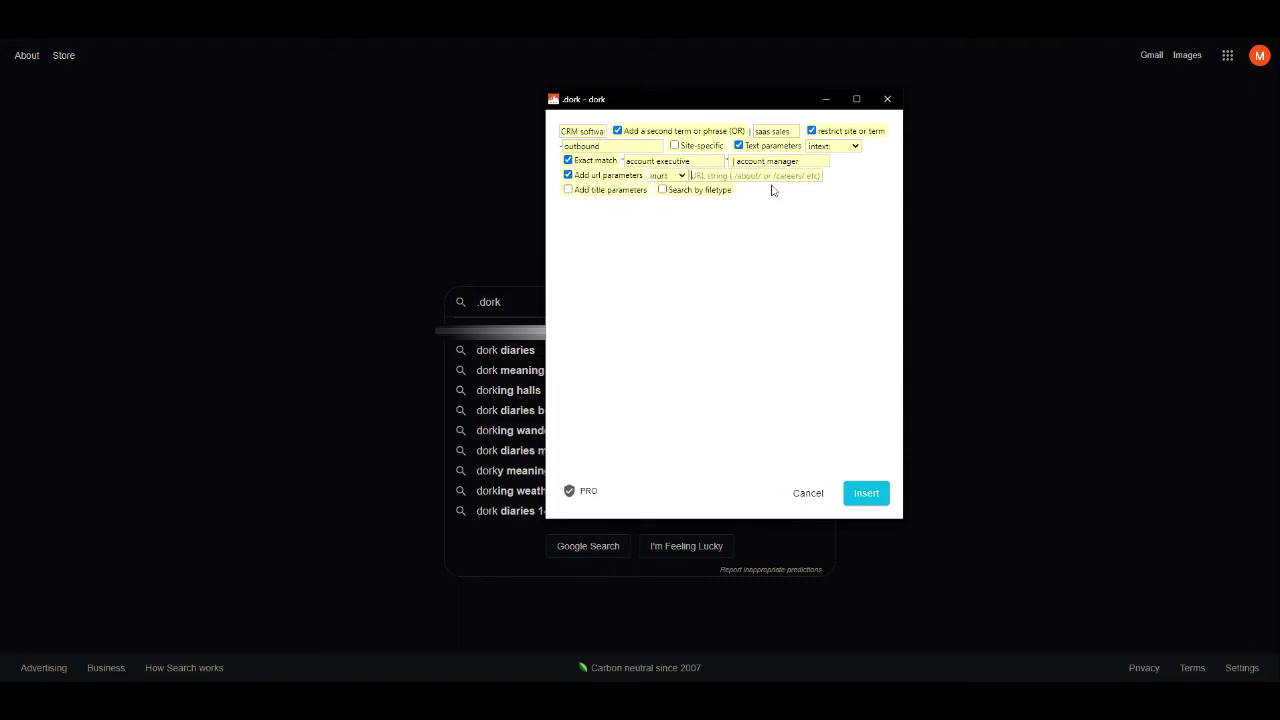
{"action": "key", "text": "Tab"}
{"action": "key", "text": "Tab"}
{"action": "type", "text": "/careers/"}
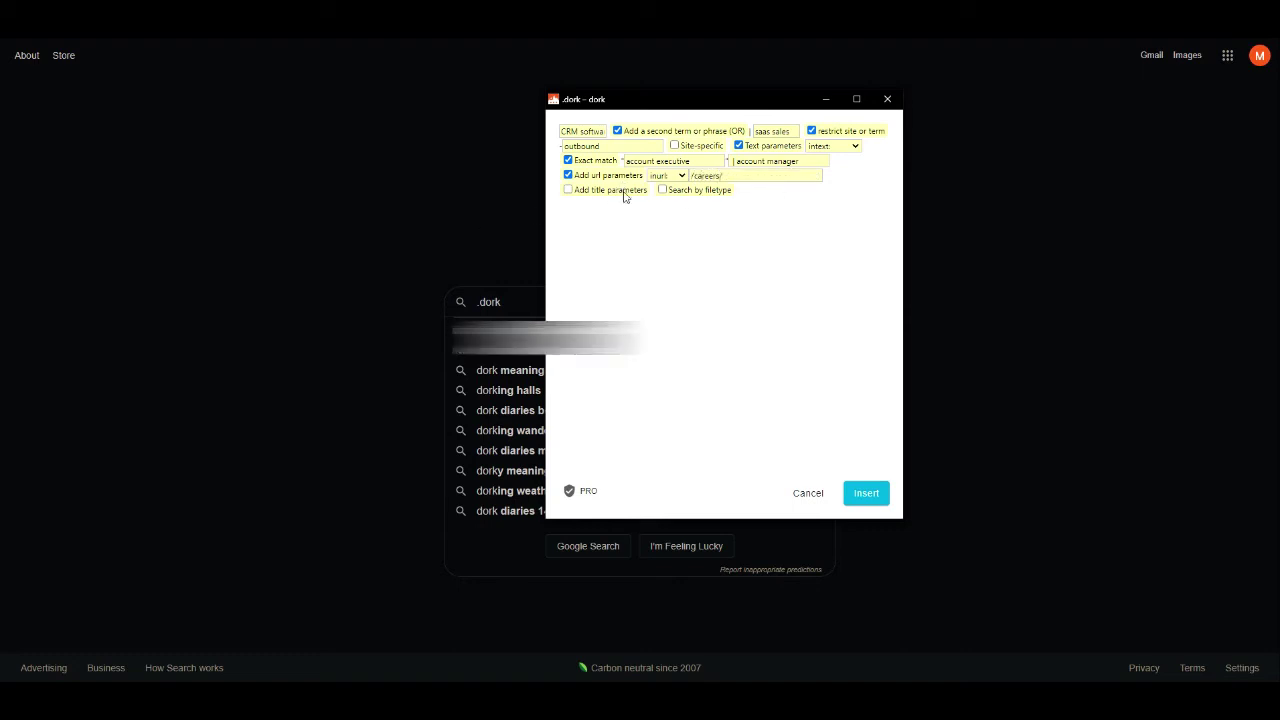
{"action": "left_click", "coordinate": [863, 494]}
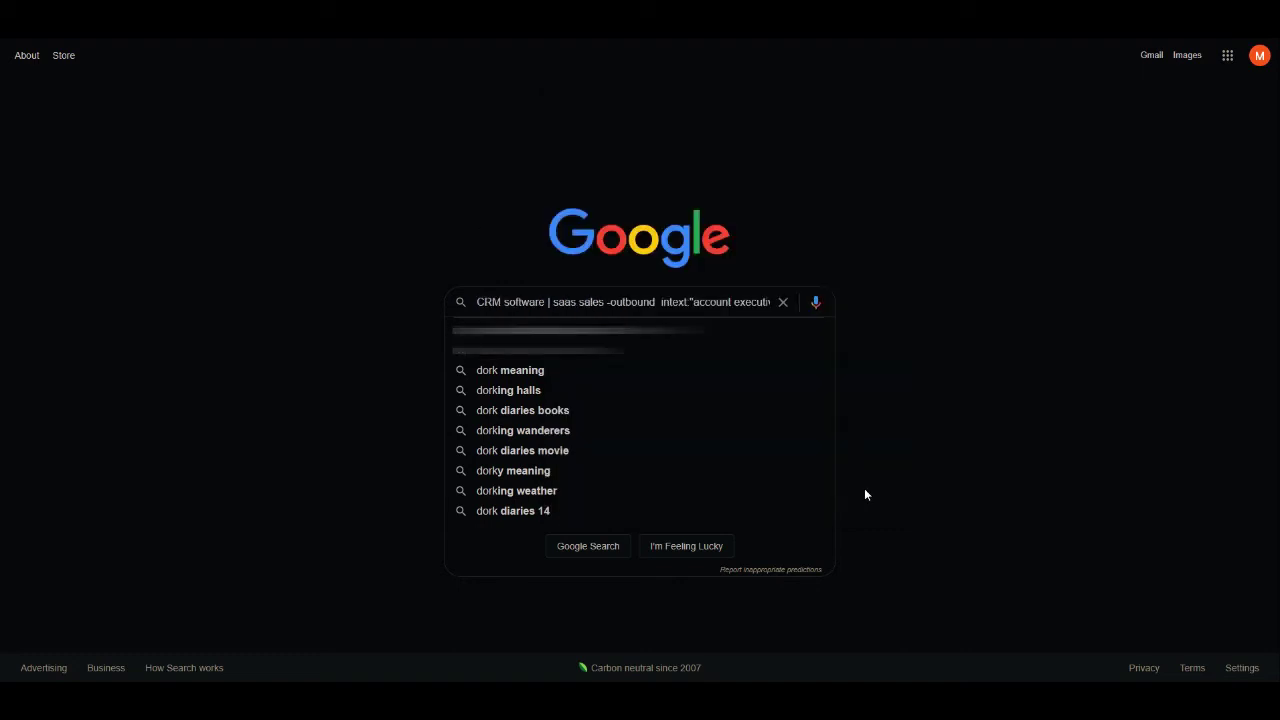
Check the end of the inserted query and run the Google search
{"action": "left_click_drag", "start_coordinate": [720, 300], "coordinate": [834, 314]}
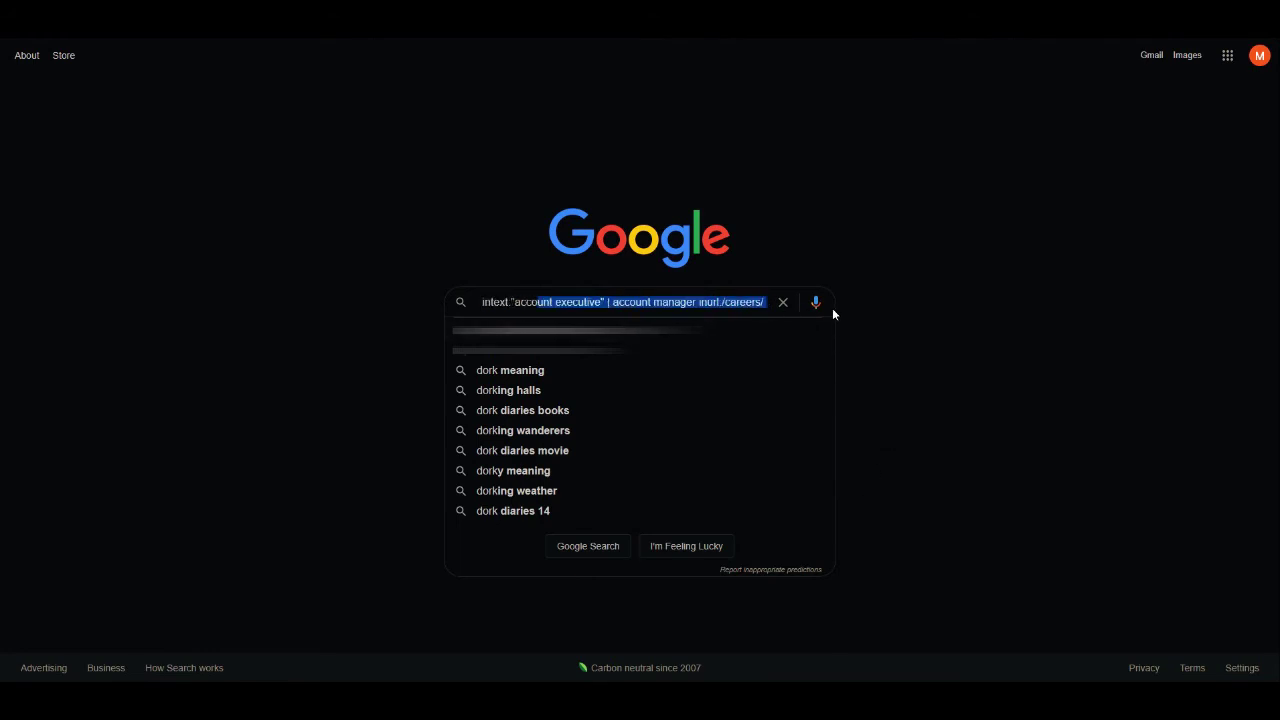
{"action": "left_click", "coordinate": [725, 301]}
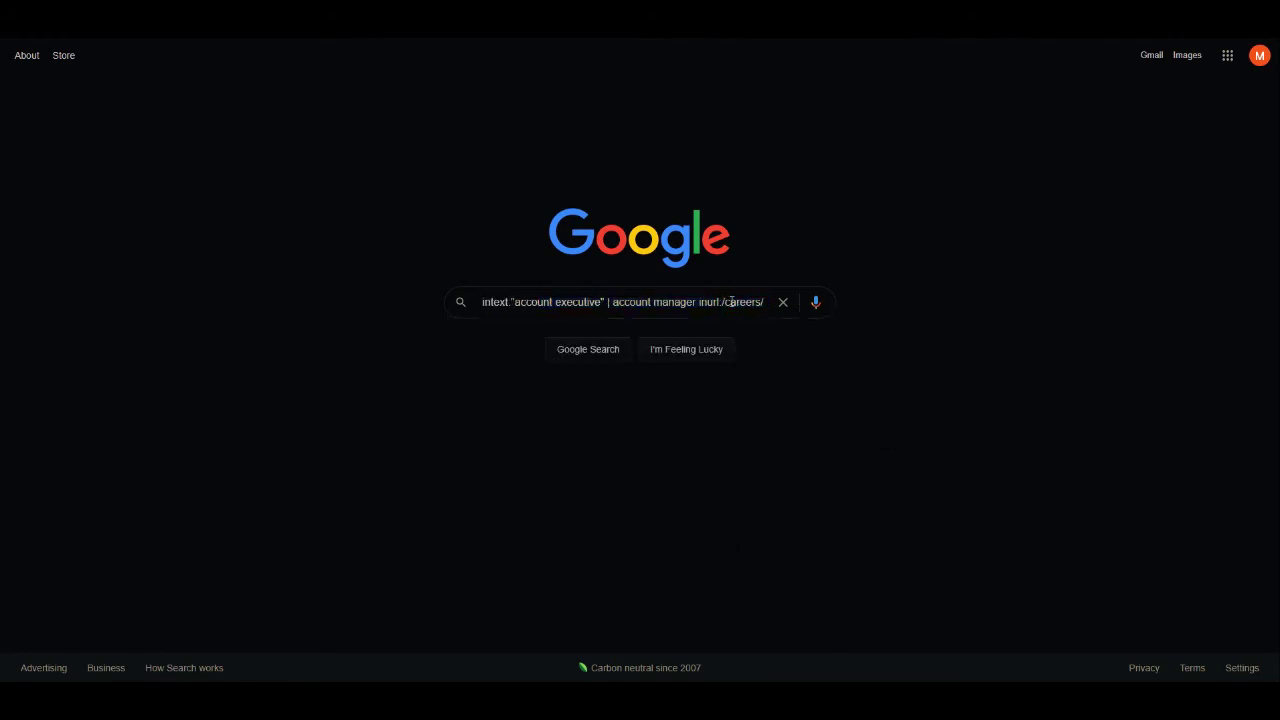
{"action": "left_click", "coordinate": [594, 354]}
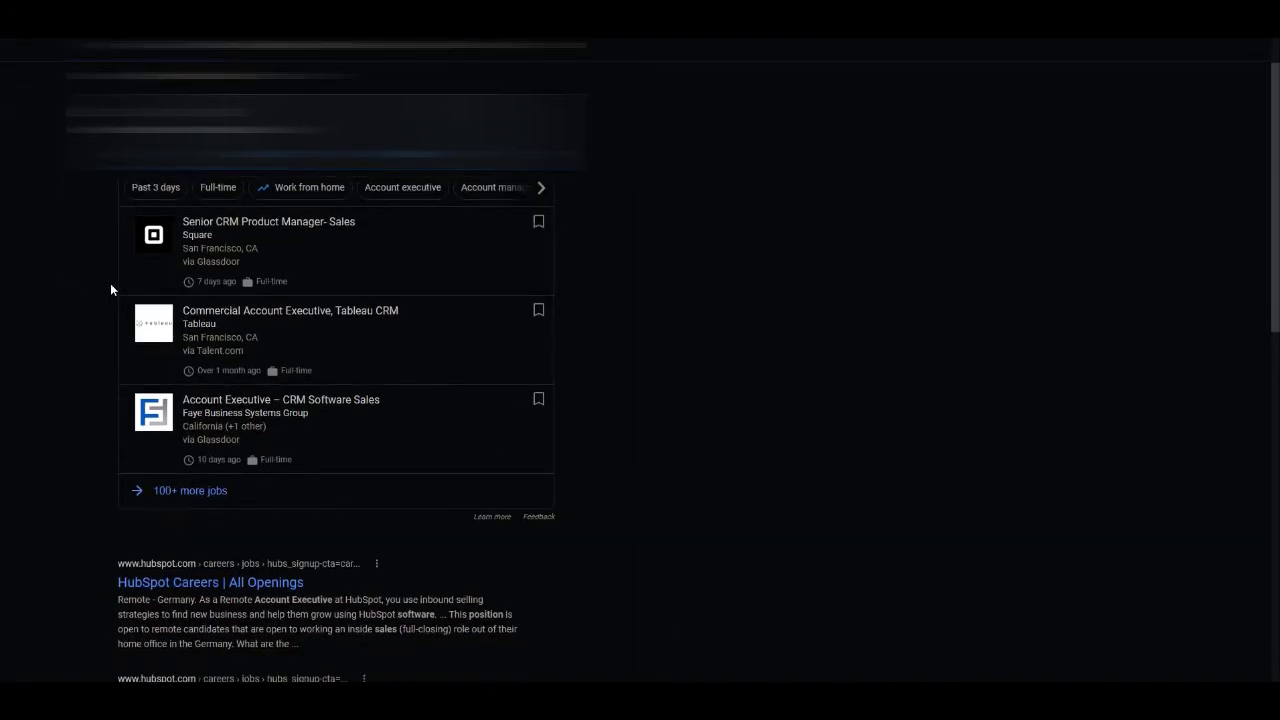
Examine the job listings and career pages on the first page of search results
{"action": "scroll", "coordinate": [184, 483], "scroll_direction": "down", "scroll_amount": 1}
{"action": "scroll", "coordinate": [157, 395], "scroll_direction": "up", "scroll_amount": 1}
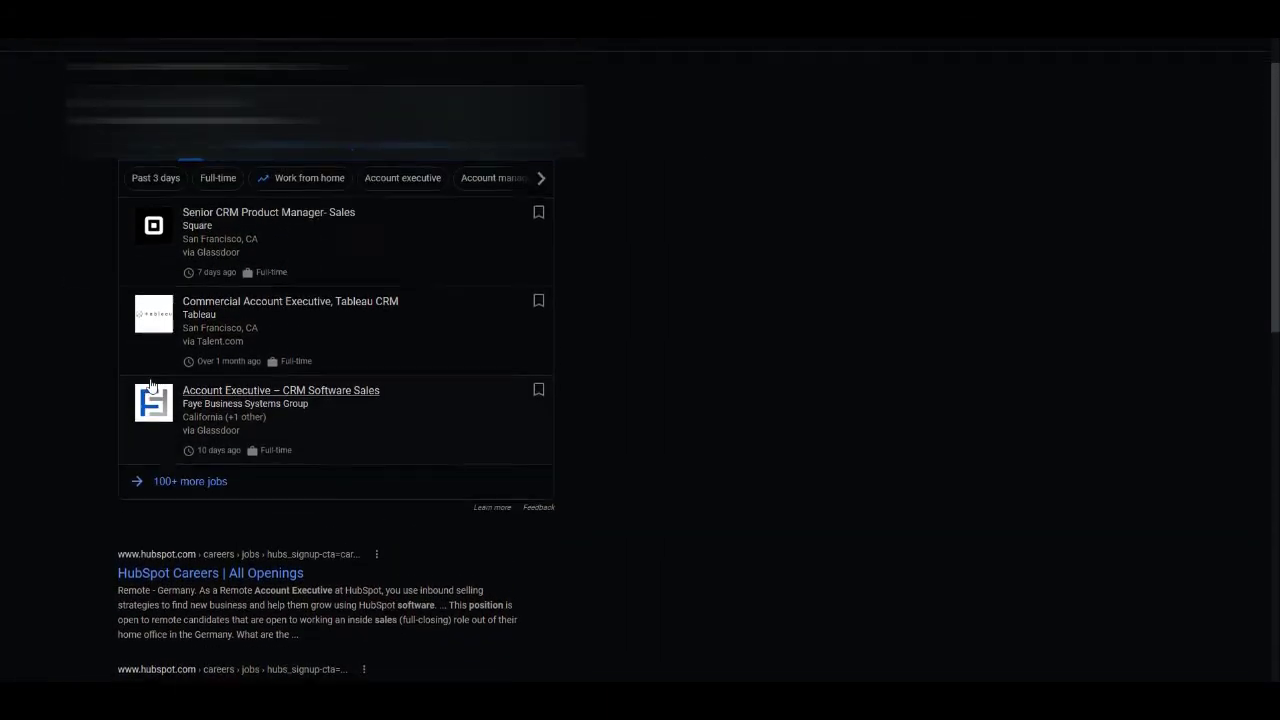
{"action": "scroll", "coordinate": [84, 291], "scroll_direction": "down", "scroll_amount": 2}
{"action": "left_click_drag", "start_coordinate": [169, 314], "coordinate": [176, 315]}
{"action": "left_click", "coordinate": [714, 356]}
{"action": "scroll", "coordinate": [714, 356], "scroll_direction": "down", "scroll_amount": 3}
{"action": "scroll", "coordinate": [80, 260], "scroll_direction": "down", "scroll_amount": 2}
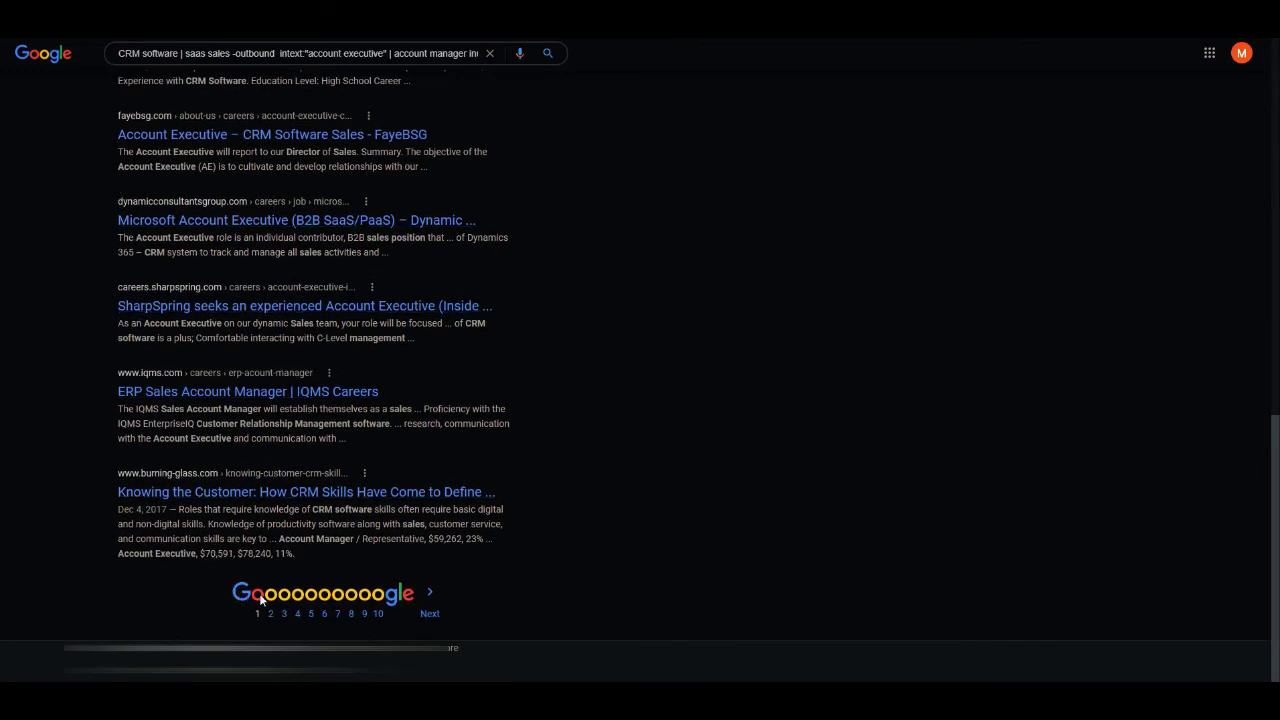
Open page 2 of the search results and examine its career listings
{"action": "left_click", "coordinate": [270, 595]}
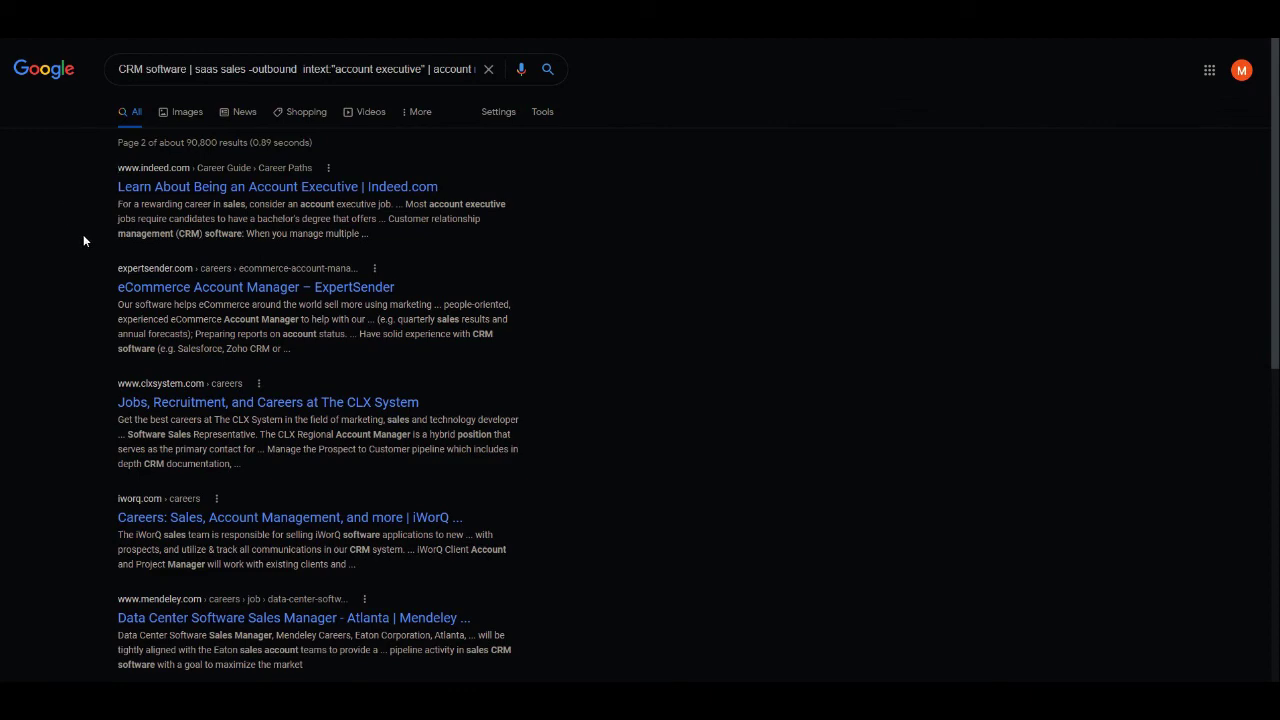
{"action": "scroll", "coordinate": [83, 234], "scroll_direction": "down", "scroll_amount": 2}
{"action": "scroll", "coordinate": [90, 239], "scroll_direction": "down", "scroll_amount": 3}
{"action": "scroll", "coordinate": [96, 216], "scroll_direction": "up", "scroll_amount": 2}
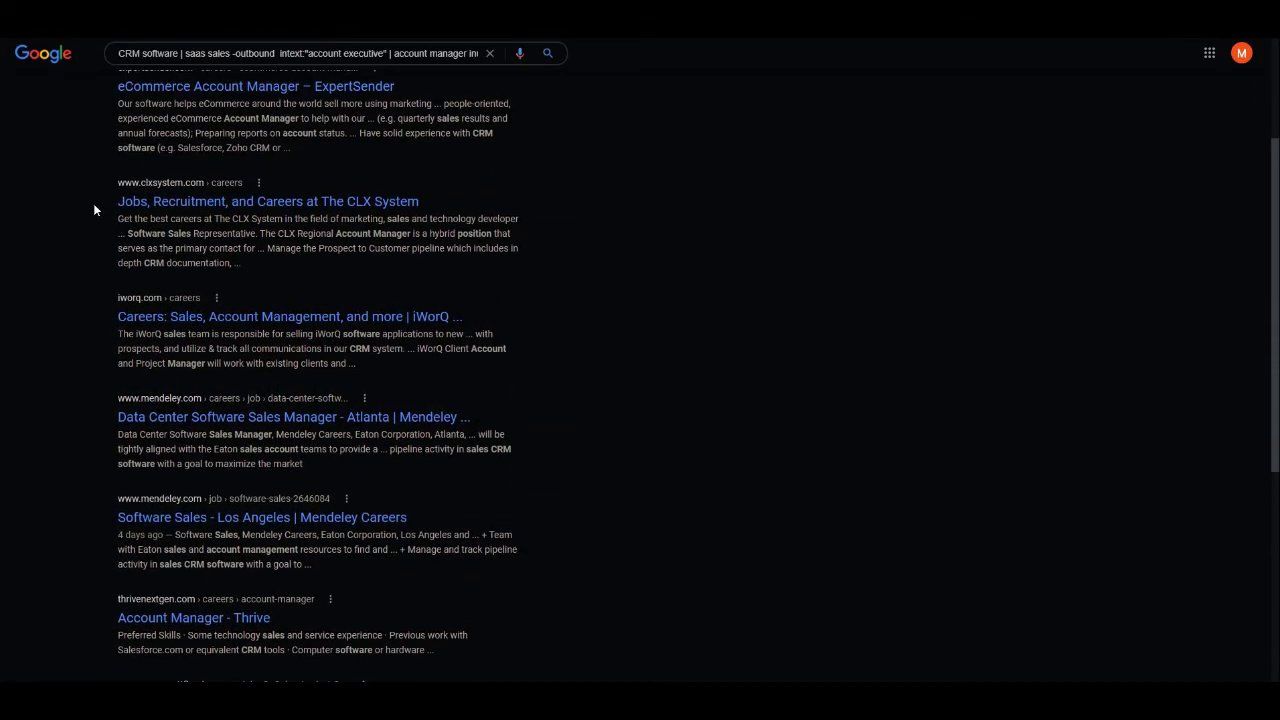
{"action": "scroll", "coordinate": [101, 212], "scroll_direction": "down", "scroll_amount": 2}
{"action": "scroll", "coordinate": [98, 189], "scroll_direction": "down", "scroll_amount": 4}
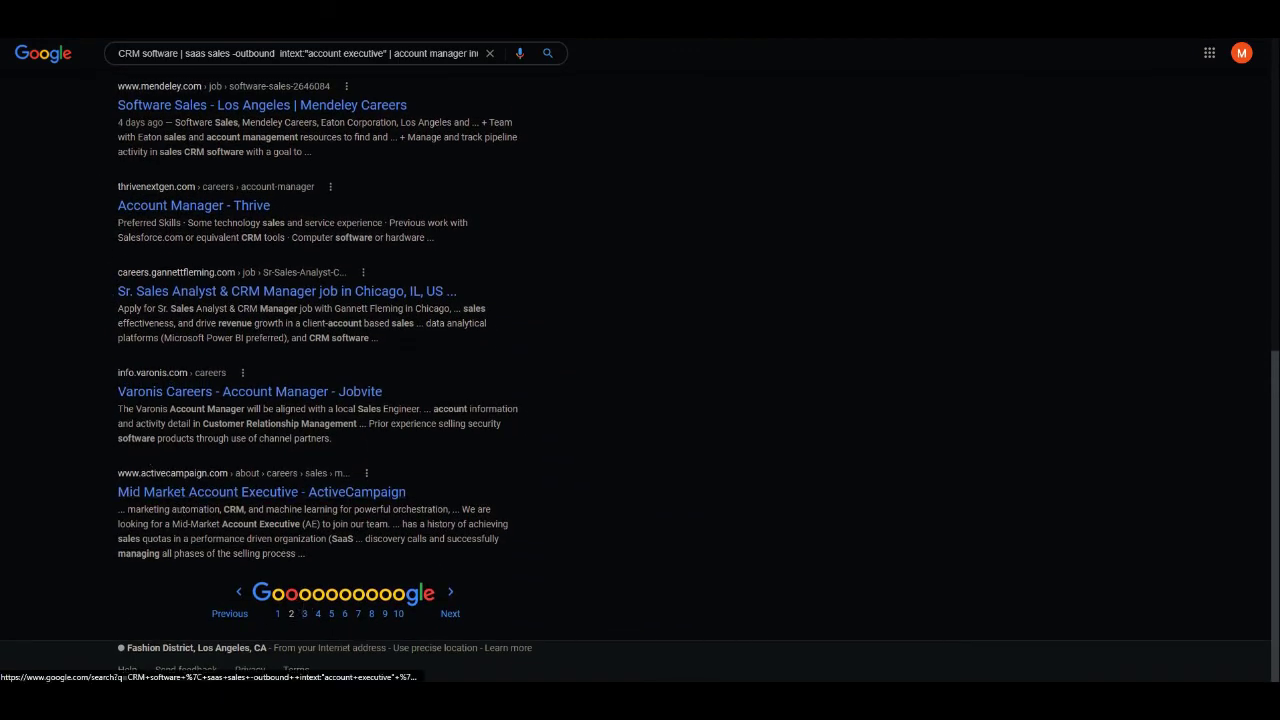
Examine the career listings on pages 3 and 10 of the search results
{"action": "left_click", "coordinate": [304, 613]}
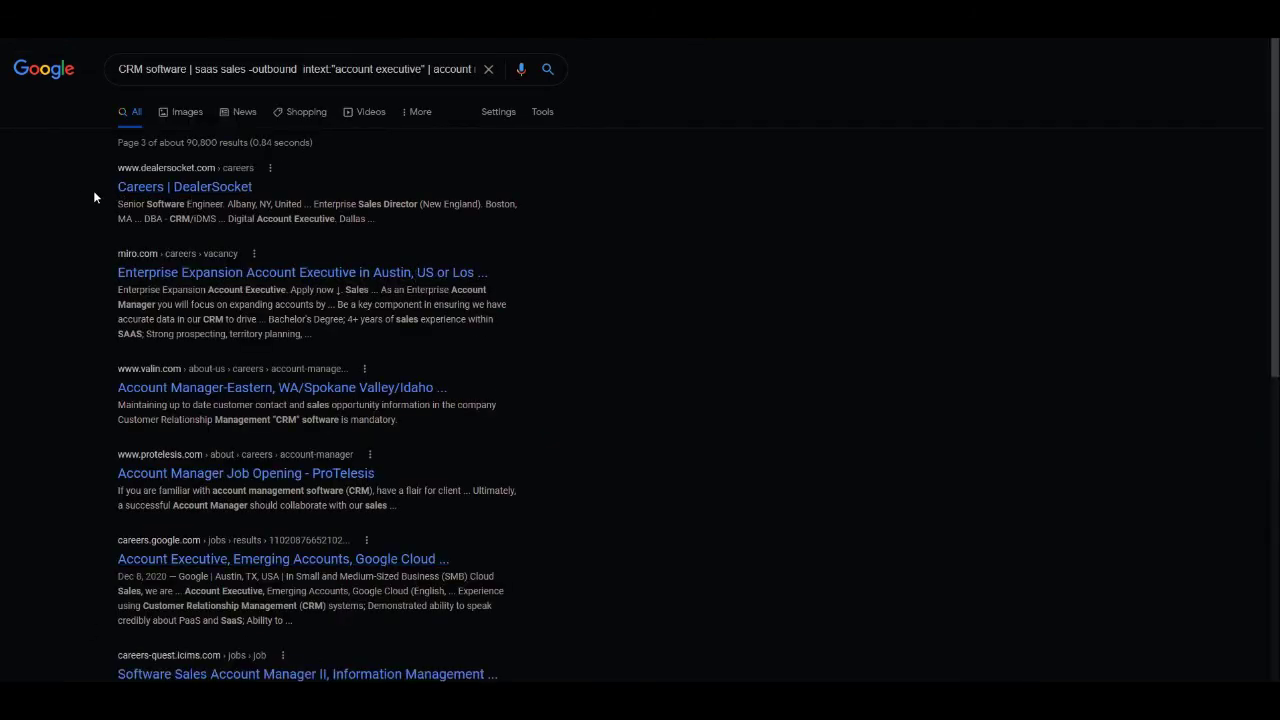
{"action": "scroll", "coordinate": [98, 198], "scroll_direction": "down", "scroll_amount": 2}
{"action": "scroll", "coordinate": [98, 198], "scroll_direction": "down", "scroll_amount": 4}
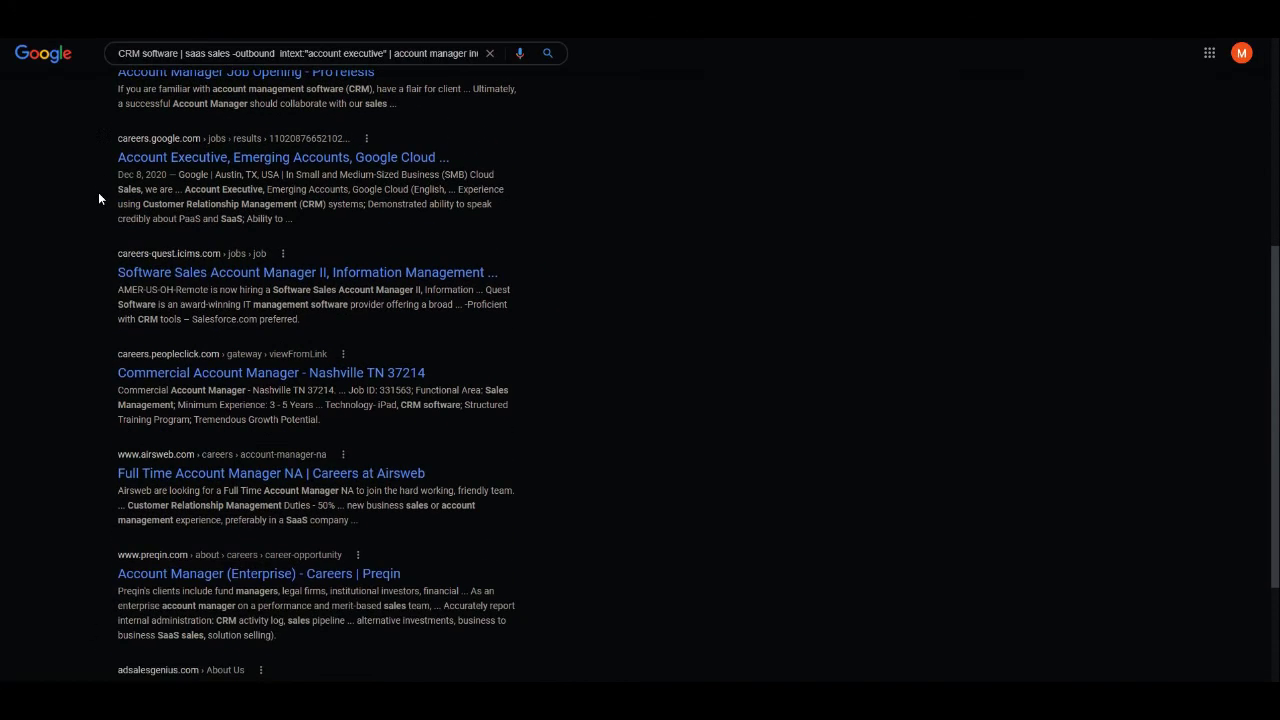
{"action": "scroll", "coordinate": [97, 198], "scroll_direction": "down", "scroll_amount": 2}
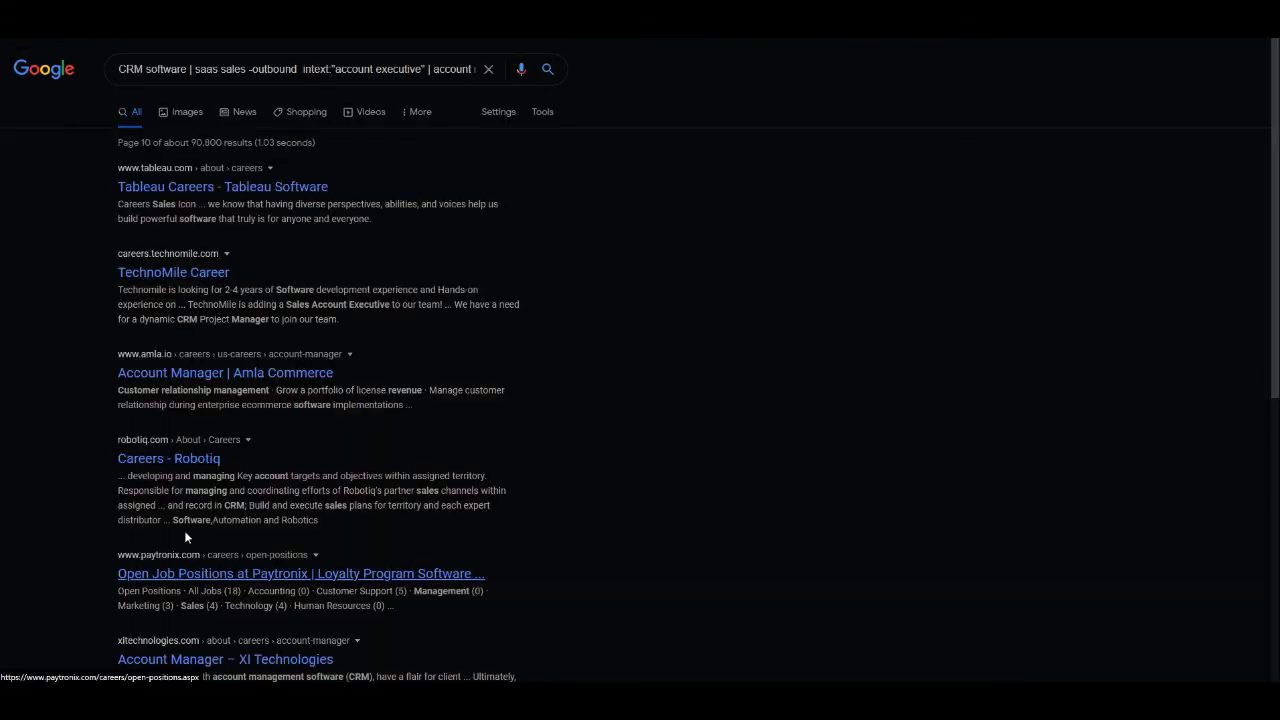
{"action": "scroll", "coordinate": [85, 358], "scroll_direction": "down", "scroll_amount": 1}
{"action": "scroll", "coordinate": [86, 356], "scroll_direction": "down", "scroll_amount": 4}
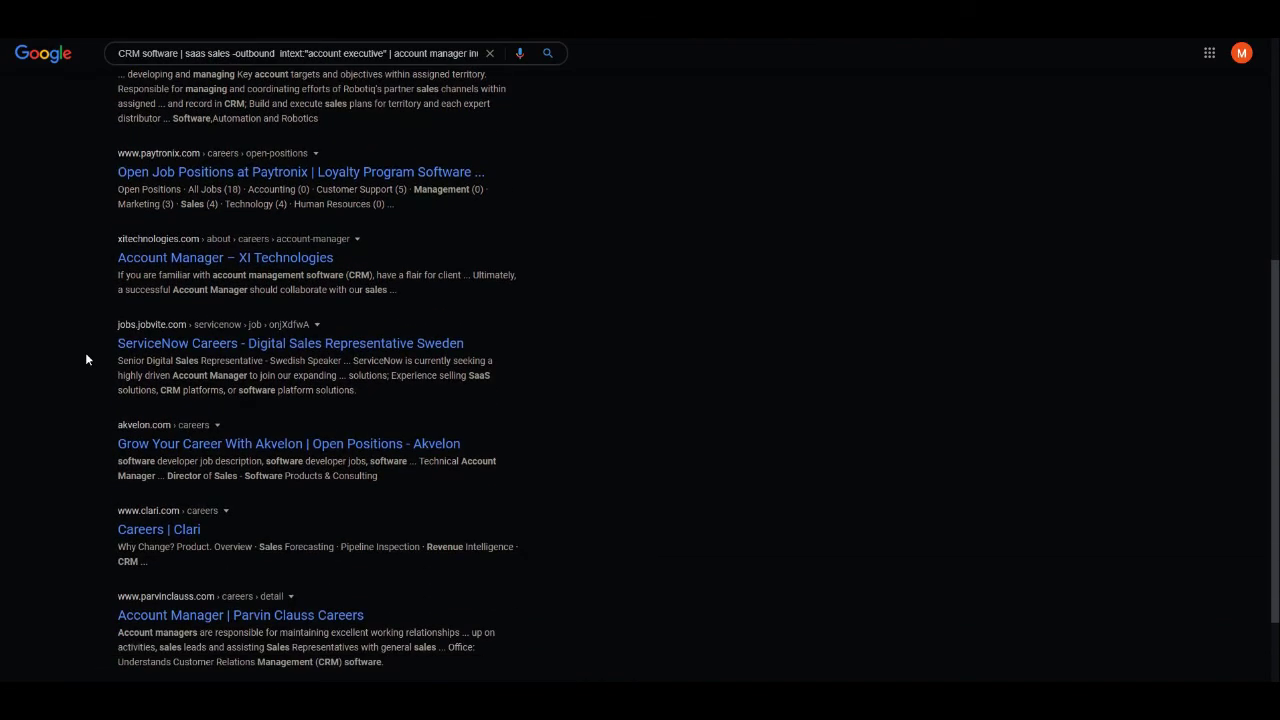